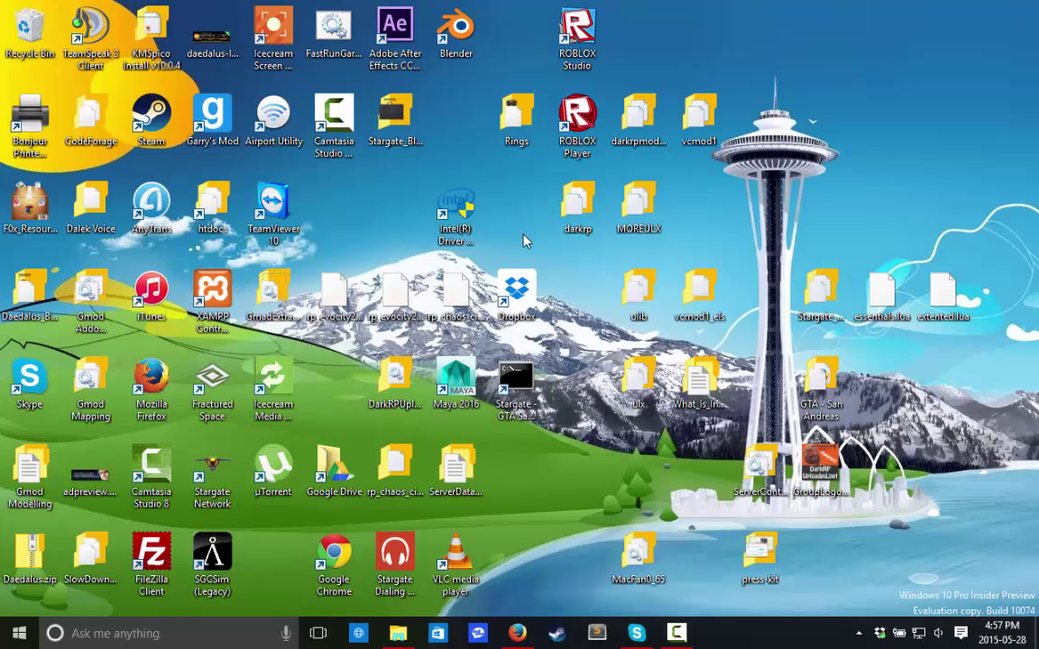
Step: Launch AnyTrans from its desktop shortcut to load the iPhone overview: 67 apps, 17 contacts, 6 calendar items
{"action": "double_click", "coordinate": [144, 221]}
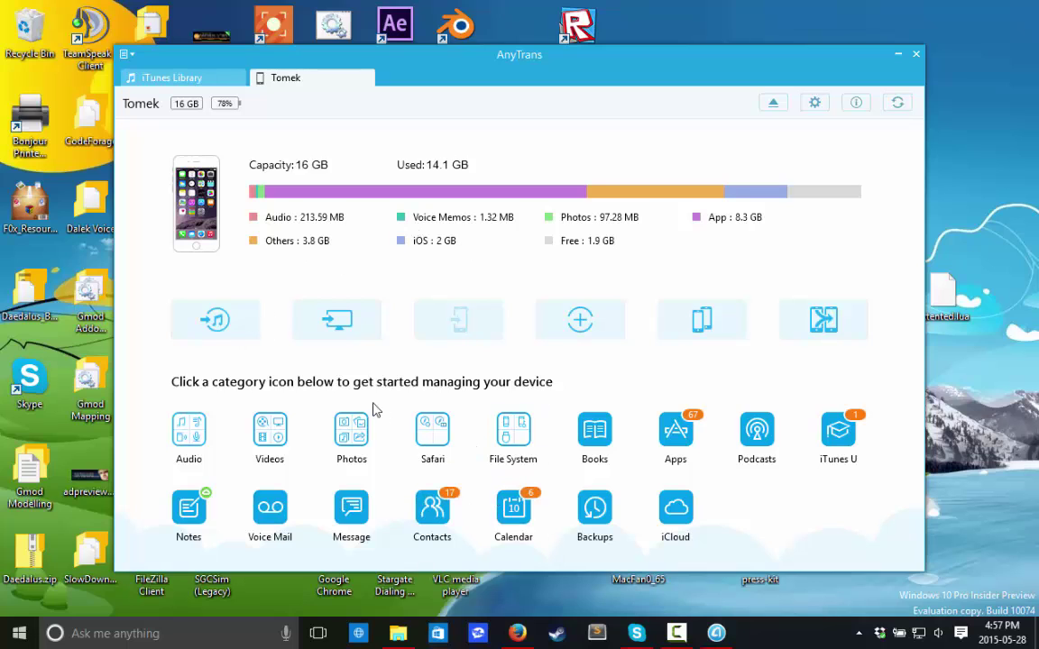
{"action": "left_click", "coordinate": [241, 325]}
{"action": "left_click", "coordinate": [310, 285]}
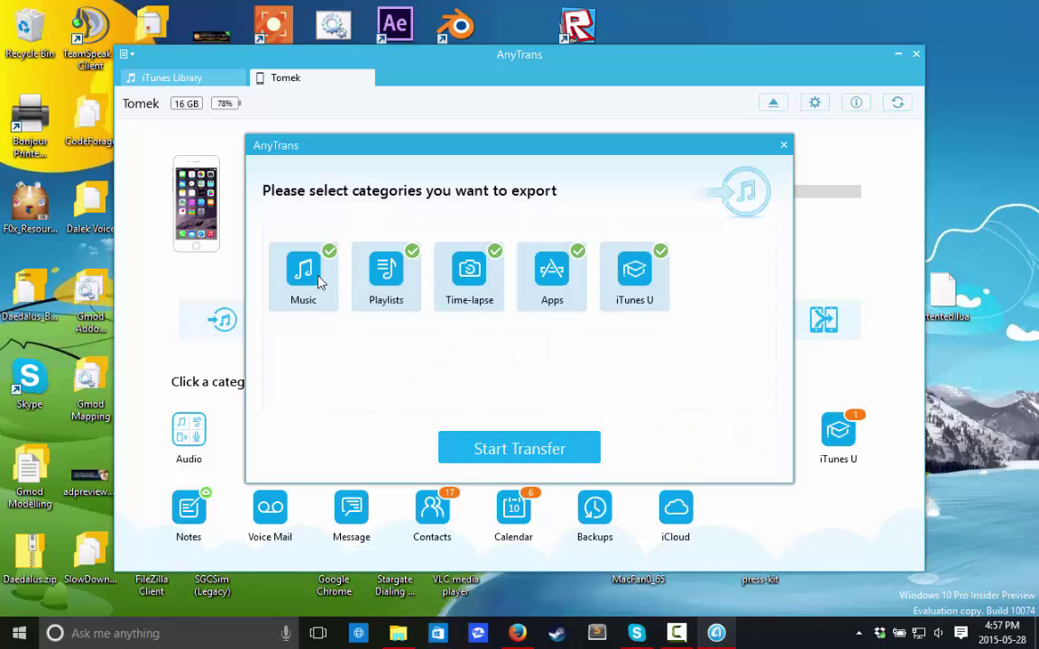
{"action": "left_click", "coordinate": [783, 144]}
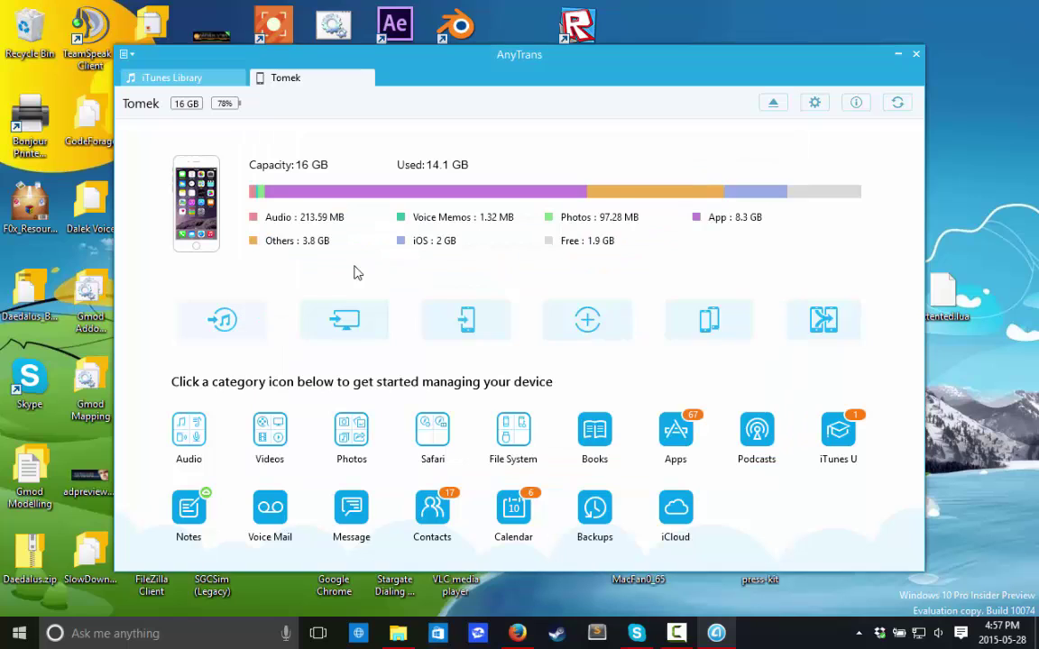
{"action": "left_click", "coordinate": [350, 341]}
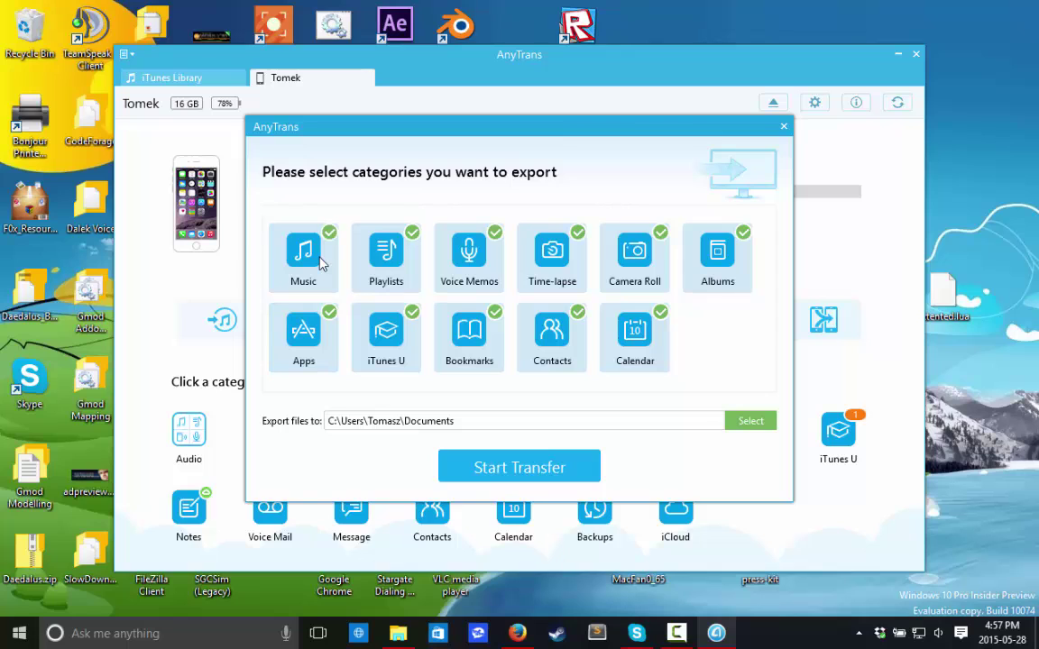
{"action": "double_click", "coordinate": [455, 420]}
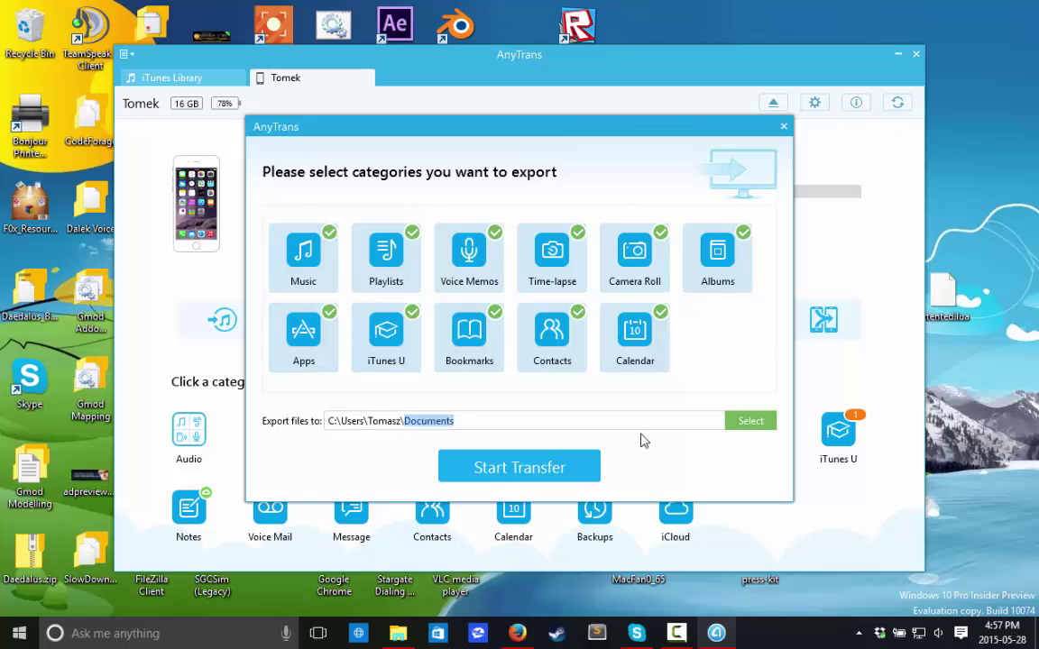
{"action": "left_click", "coordinate": [751, 424]}
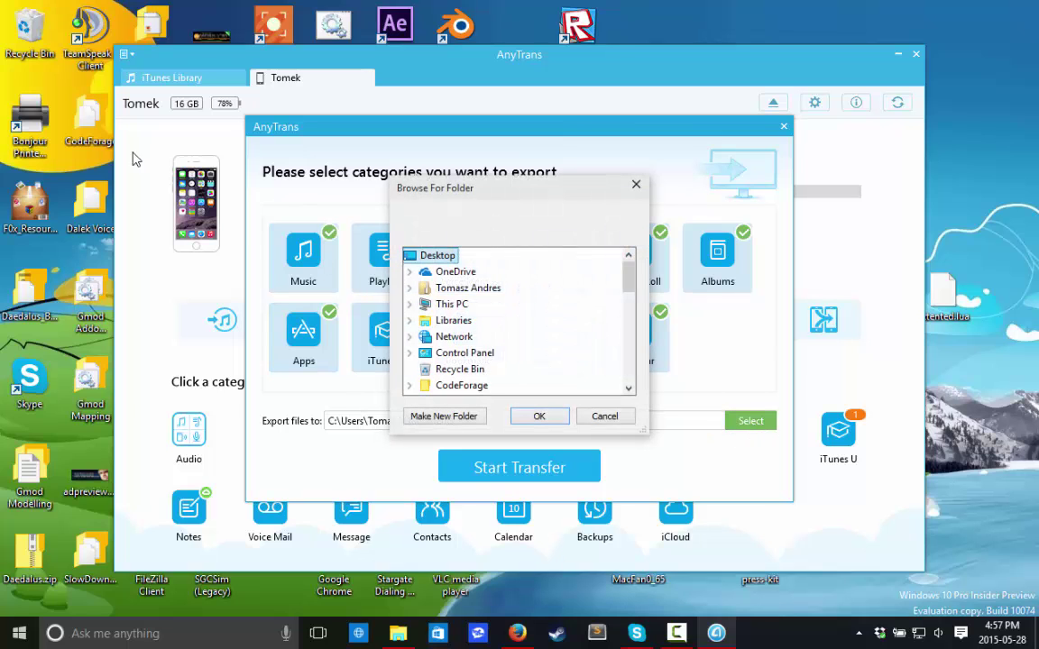
{"action": "left_click", "coordinate": [432, 310]}
{"action": "scroll", "coordinate": [437, 309], "scroll_direction": "down", "scroll_amount": 2}
{"action": "left_click", "coordinate": [441, 306]}
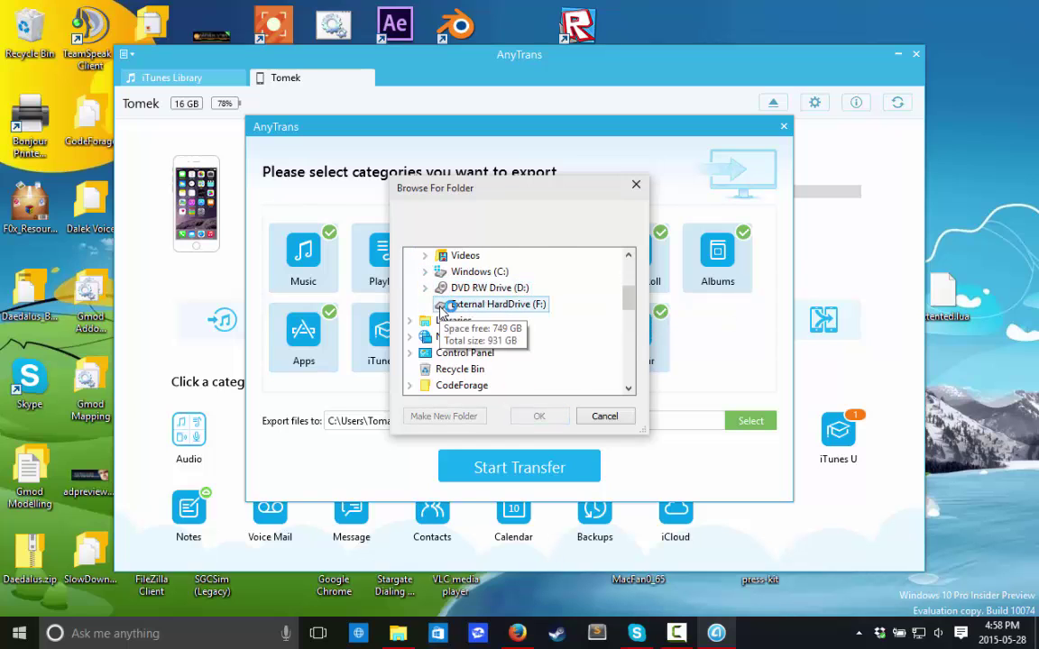
{"action": "left_click", "coordinate": [538, 415]}
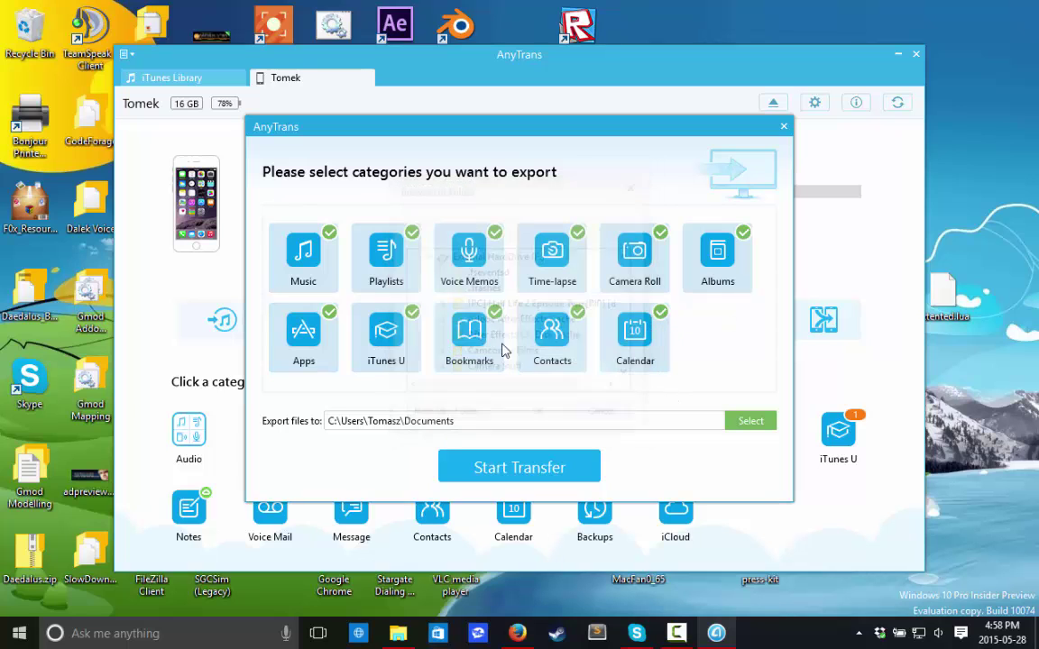
{"action": "left_click", "coordinate": [783, 126]}
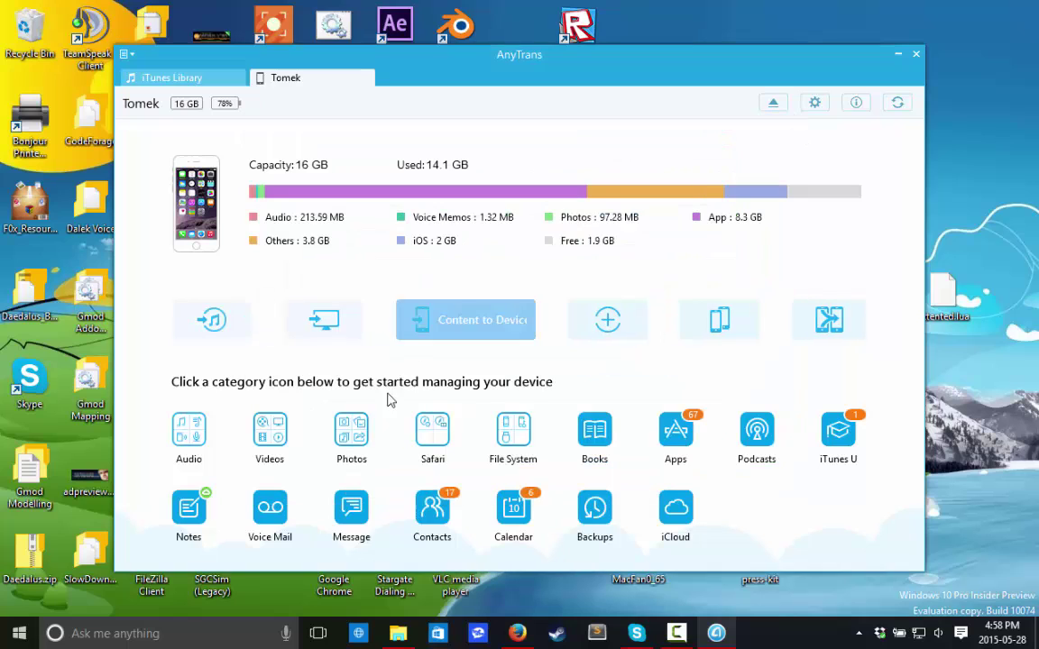
{"action": "left_click", "coordinate": [433, 317]}
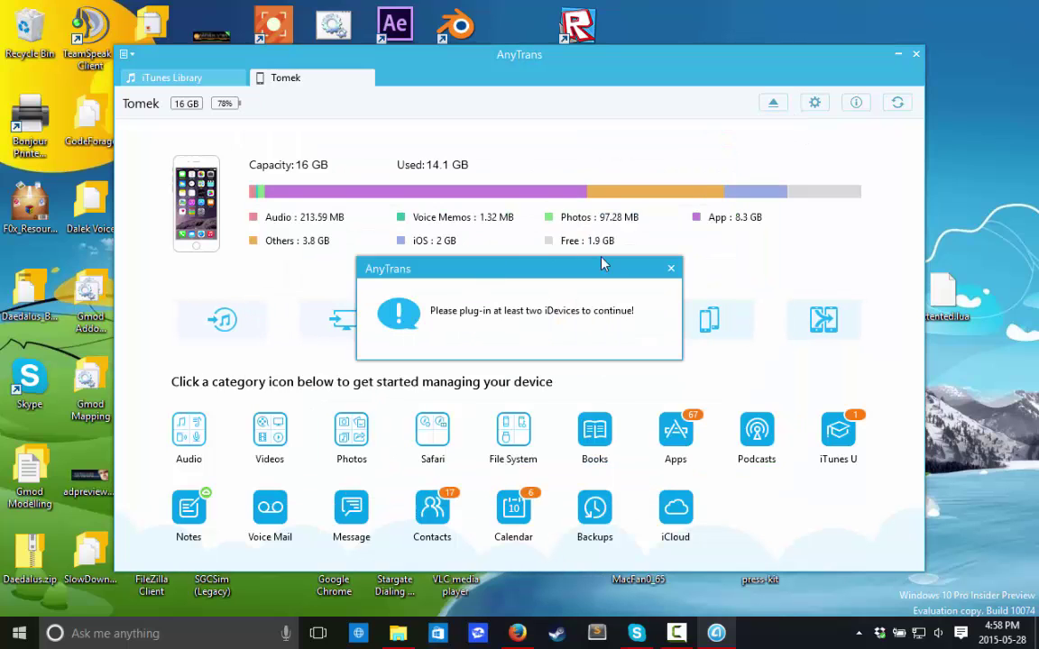
{"action": "left_click", "coordinate": [670, 267]}
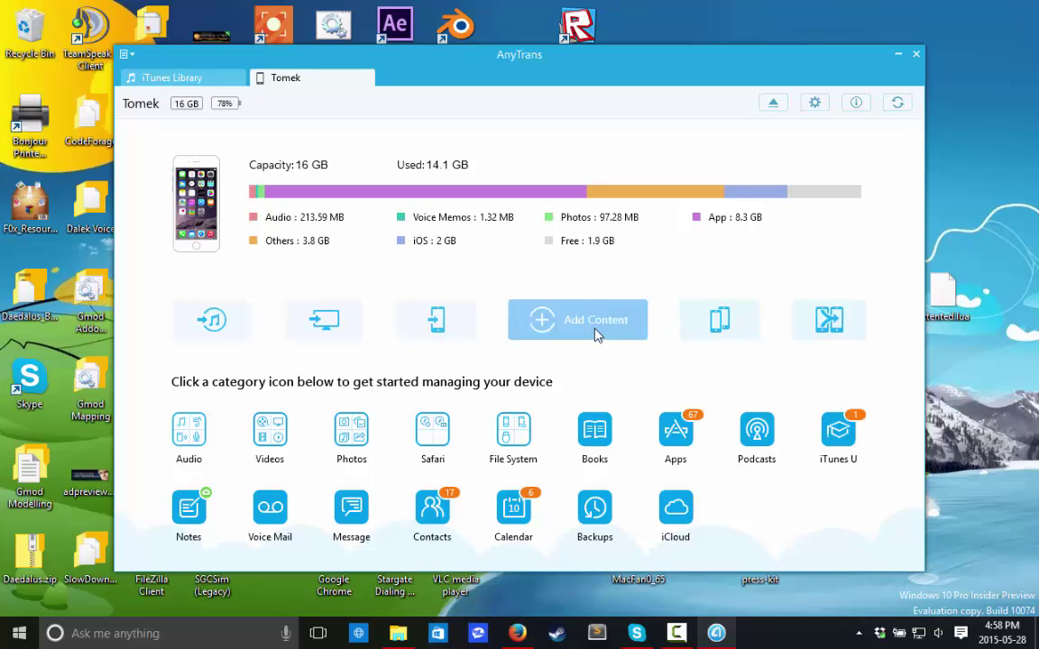
{"action": "left_click", "coordinate": [575, 308]}
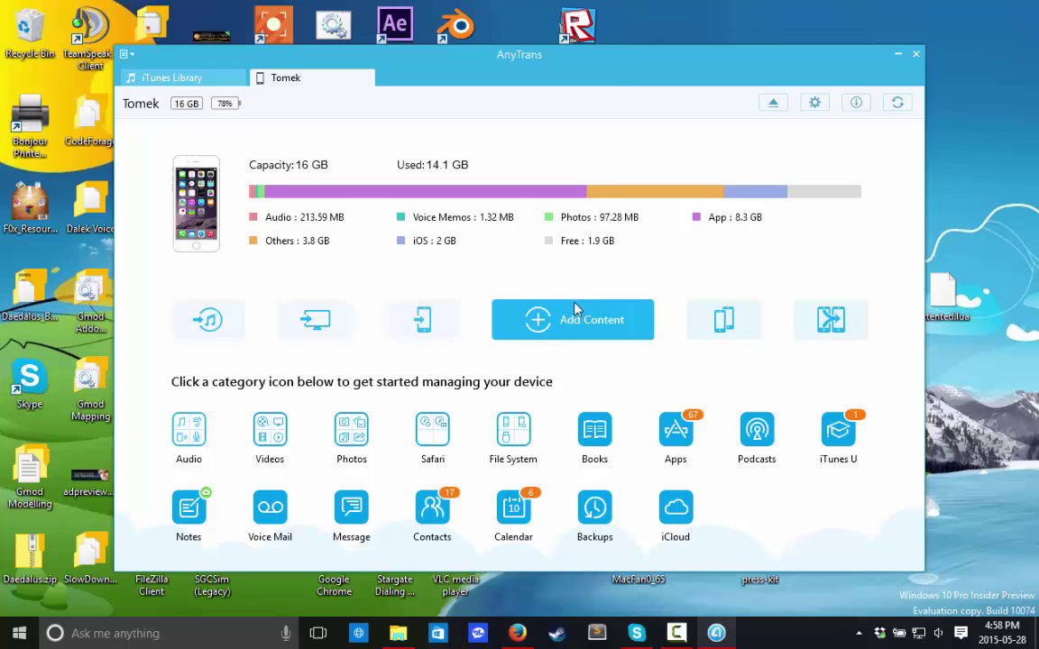
{"action": "left_click", "coordinate": [559, 379]}
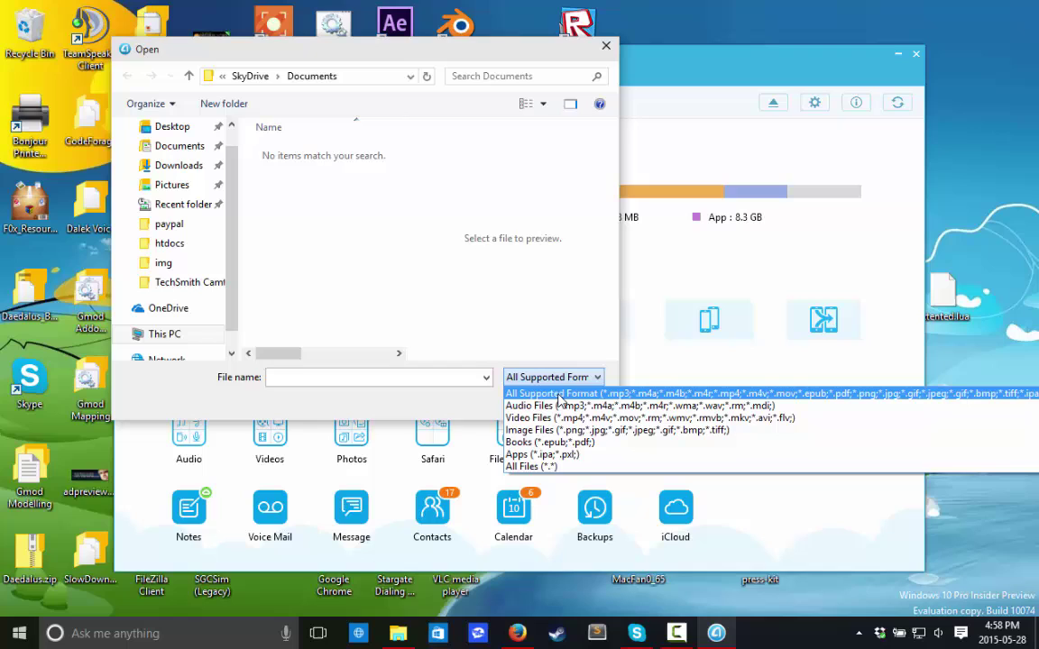
{"action": "left_click", "coordinate": [634, 394]}
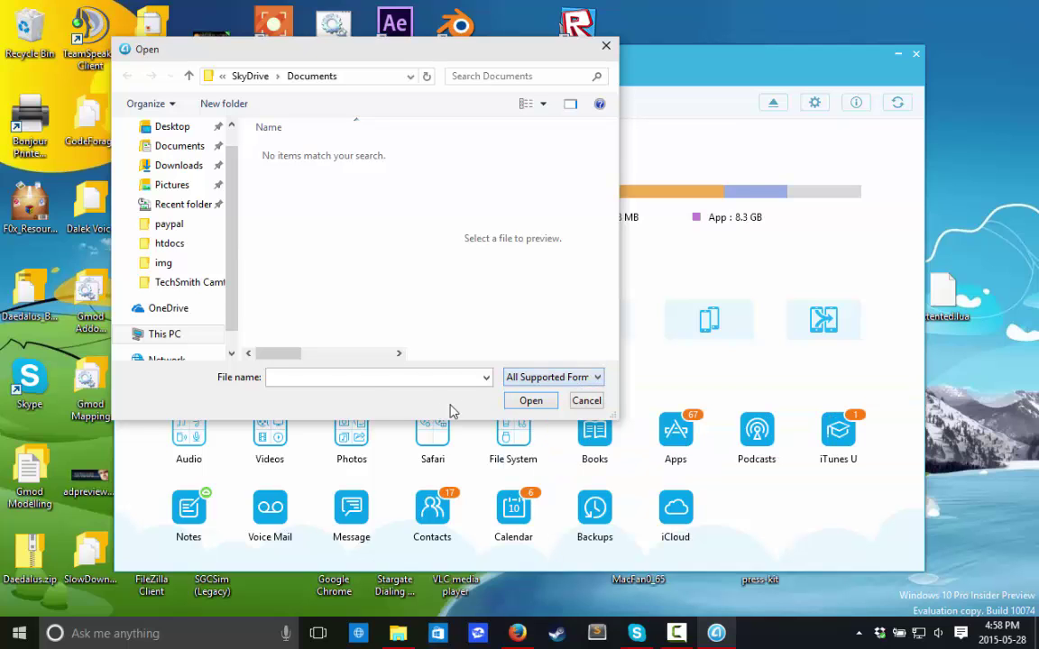
{"action": "left_click", "coordinate": [587, 398]}
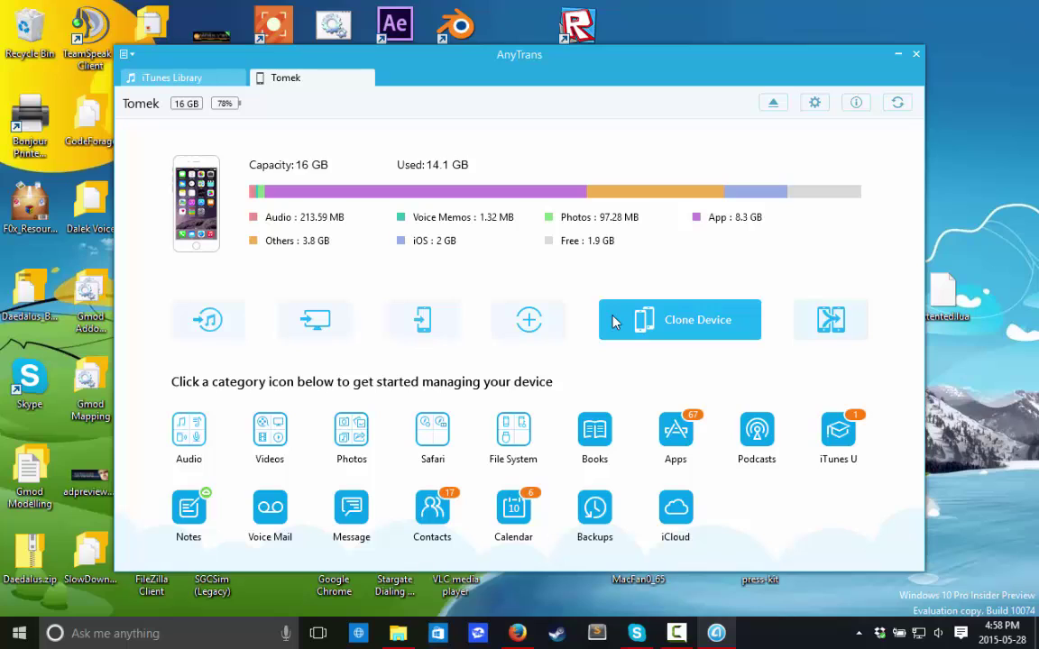
{"action": "left_click", "coordinate": [618, 317]}
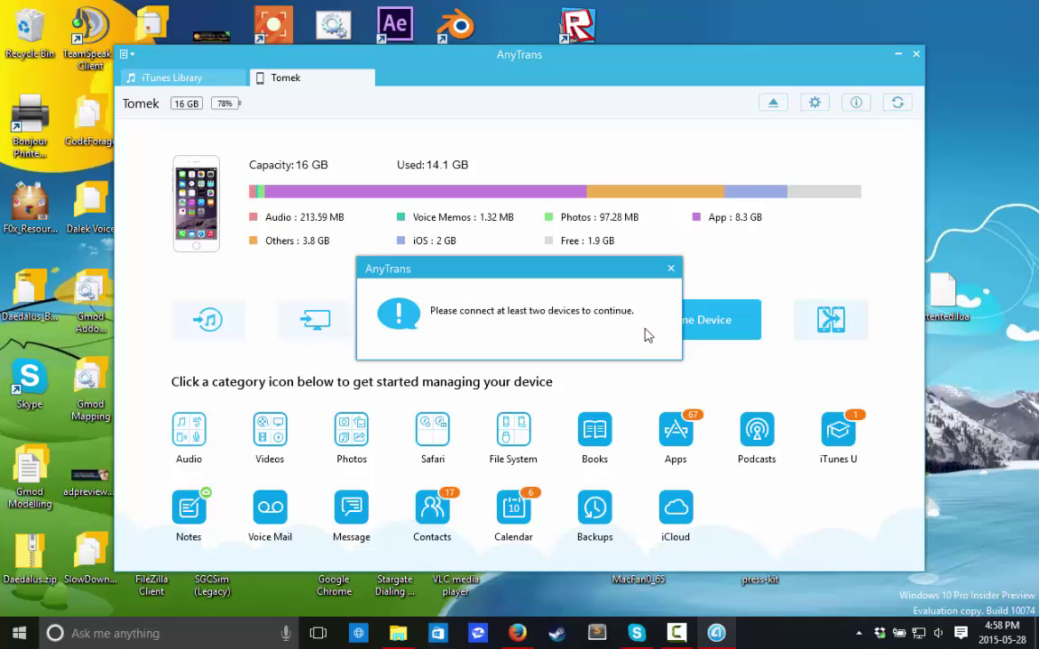
{"action": "left_click", "coordinate": [670, 269]}
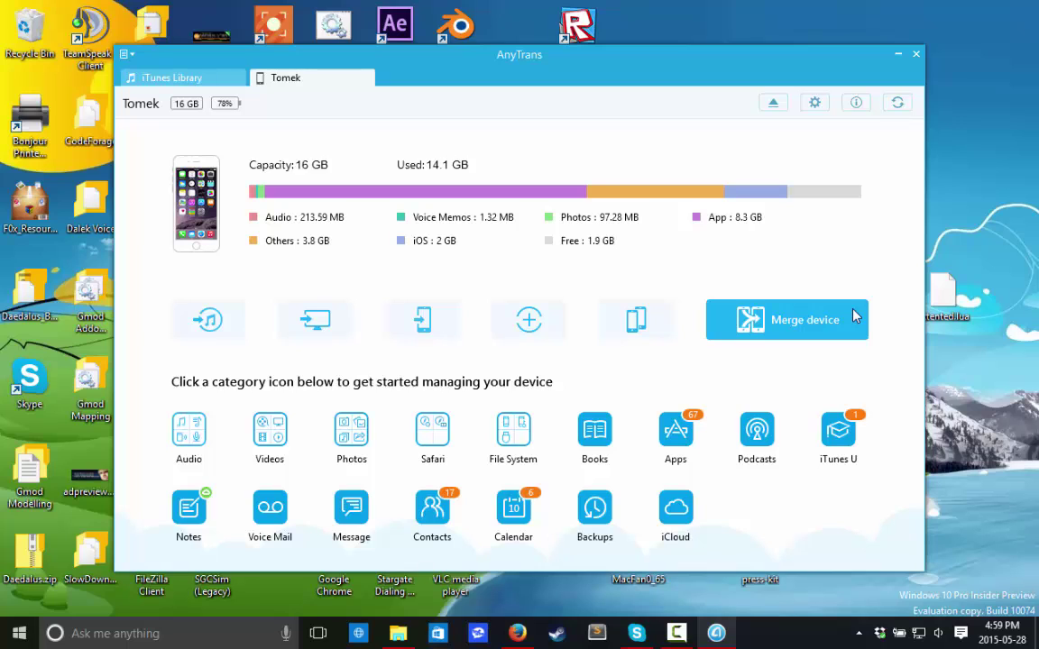
{"action": "left_click", "coordinate": [825, 320]}
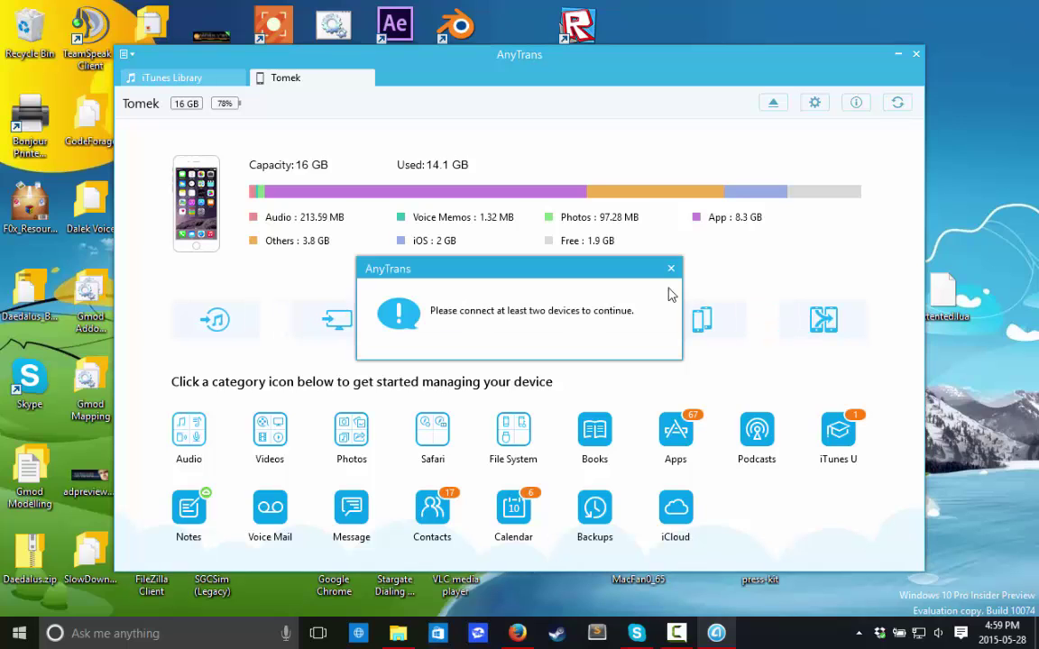
{"action": "left_click", "coordinate": [672, 269]}
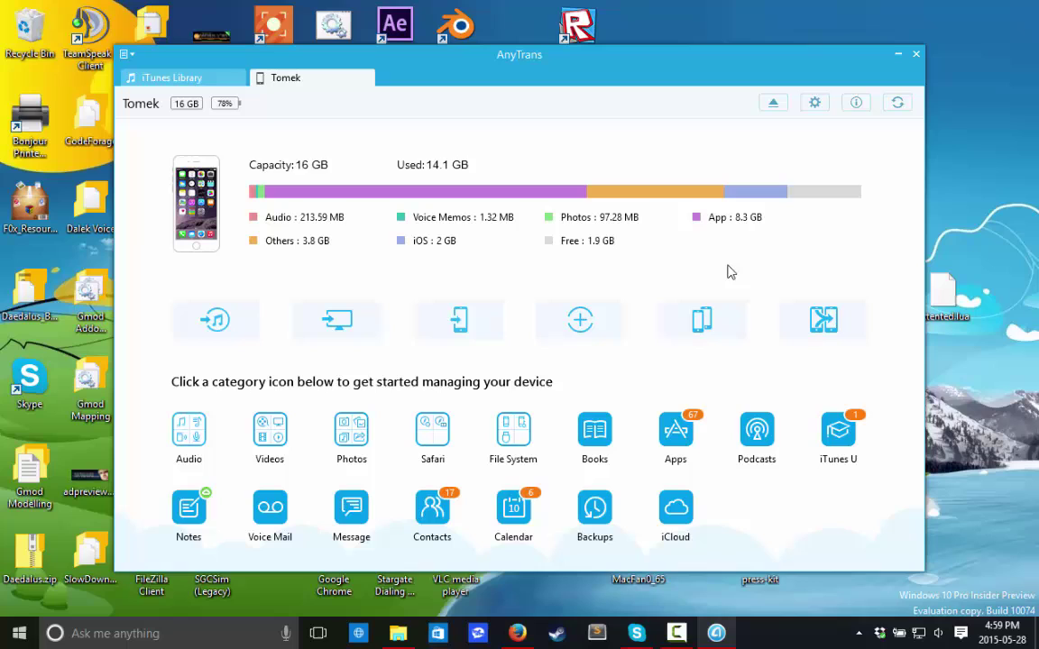
{"action": "left_click", "coordinate": [811, 326]}
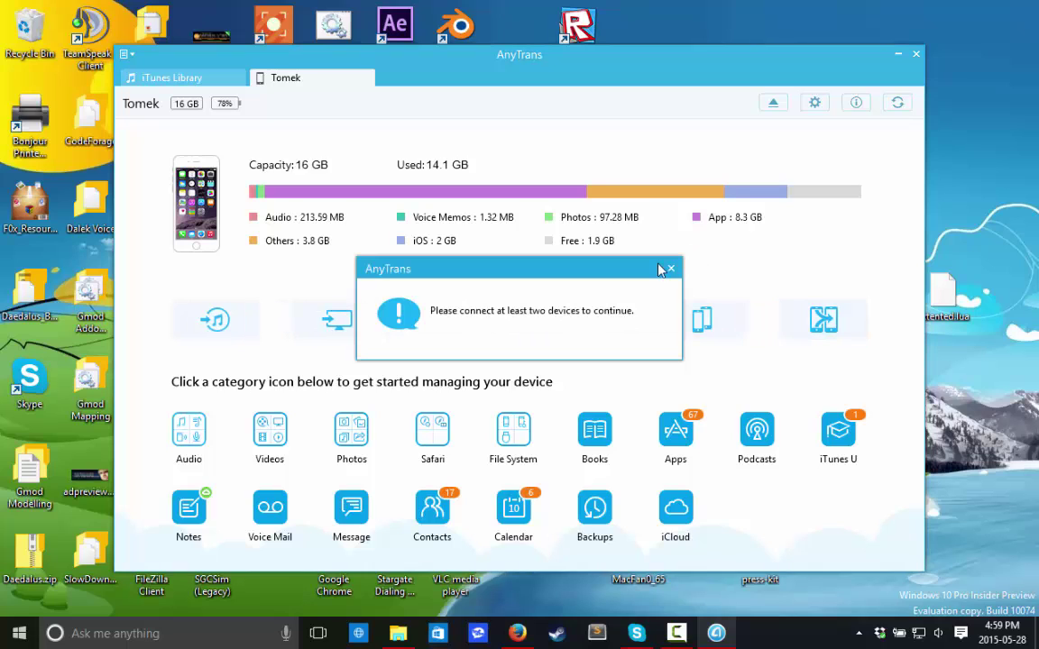
{"action": "left_click", "coordinate": [670, 268]}
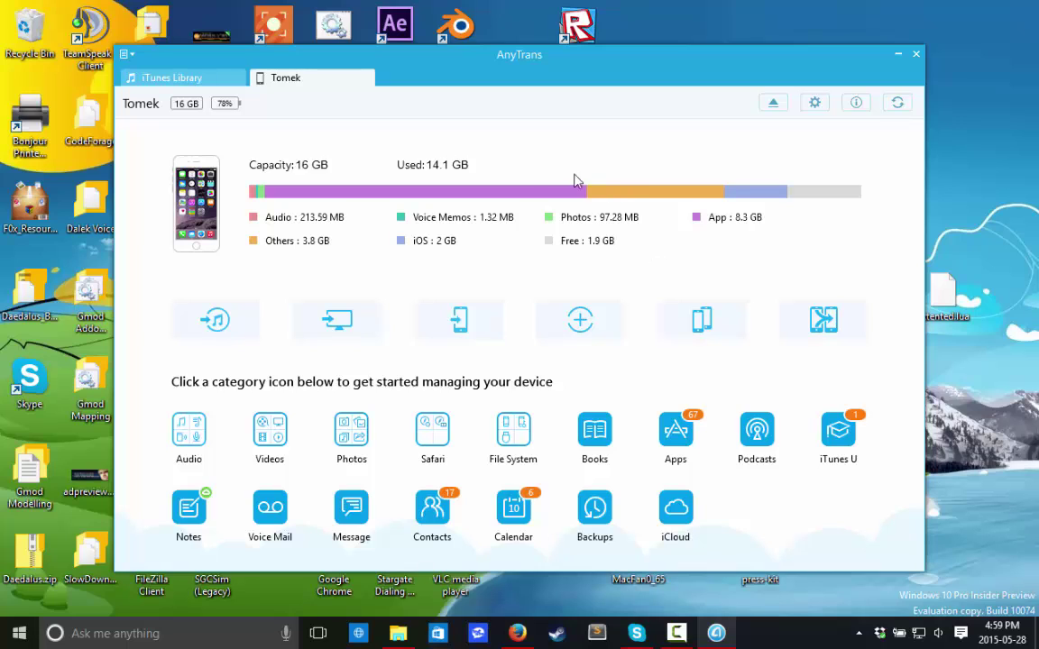
{"action": "left_click", "coordinate": [207, 80]}
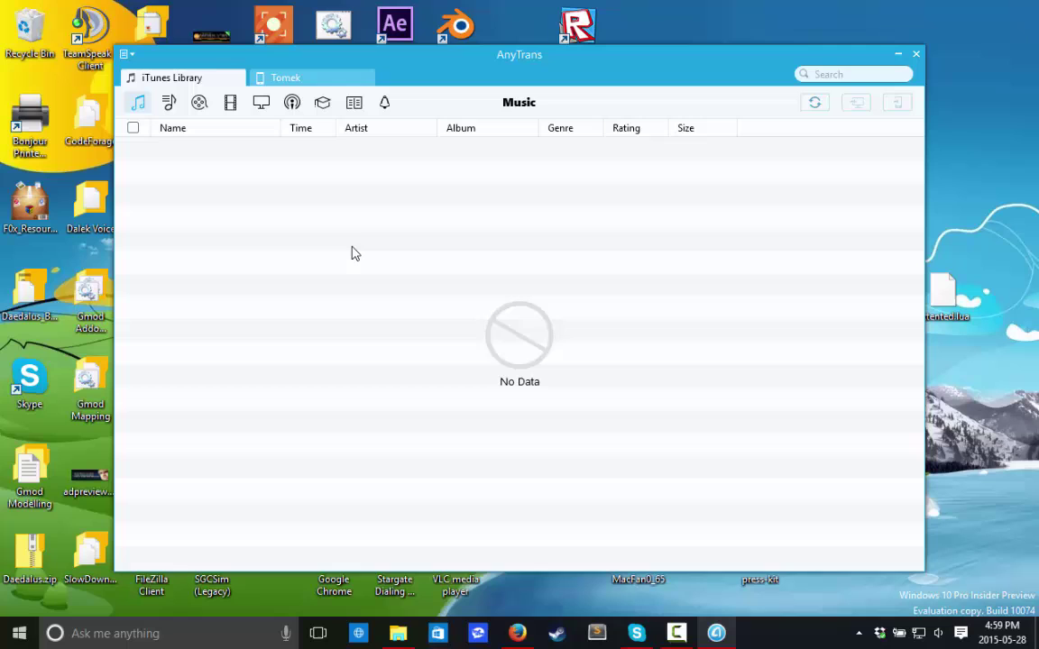
{"action": "left_click", "coordinate": [169, 102]}
{"action": "left_click", "coordinate": [225, 102]}
{"action": "left_click", "coordinate": [138, 102]}
{"action": "left_click", "coordinate": [285, 78]}
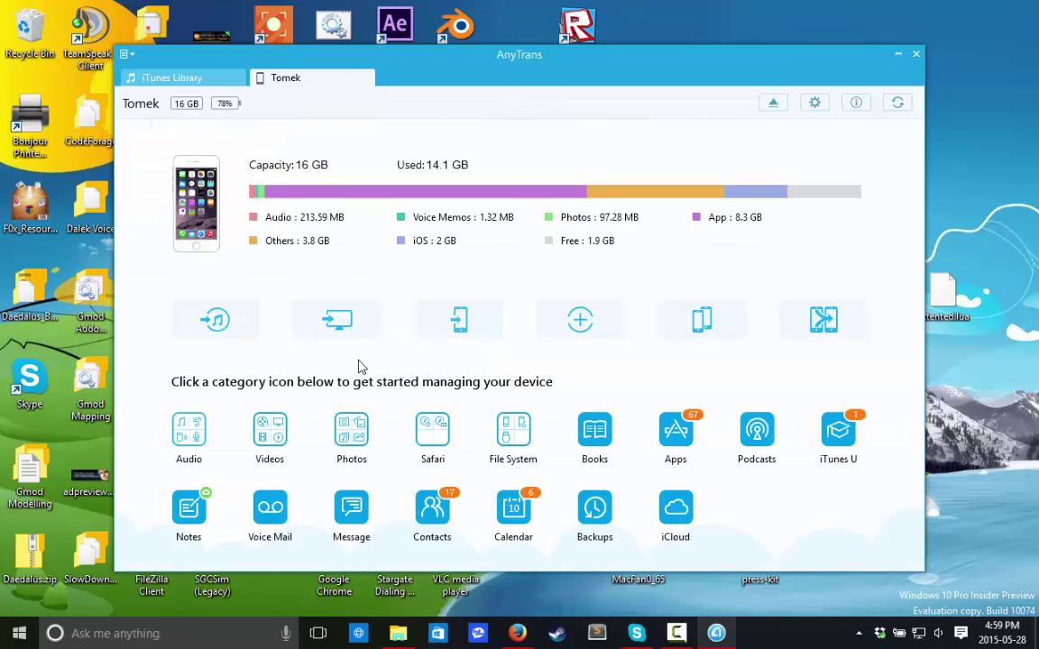
{"action": "left_click", "coordinate": [814, 102]}
{"action": "left_click", "coordinate": [564, 505]}
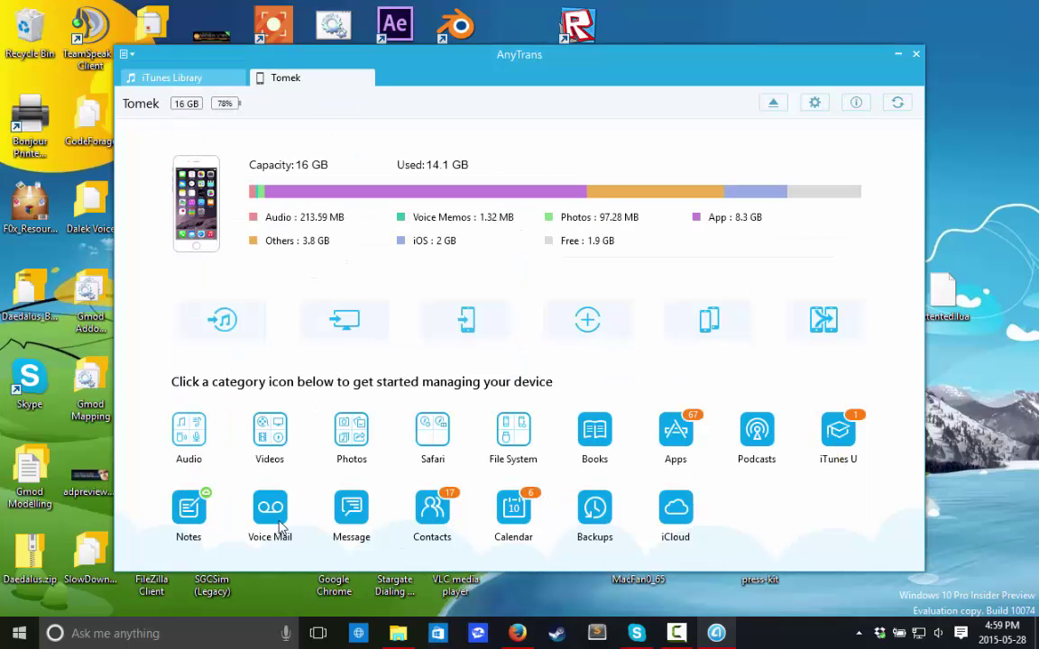
{"action": "left_click", "coordinate": [674, 510]}
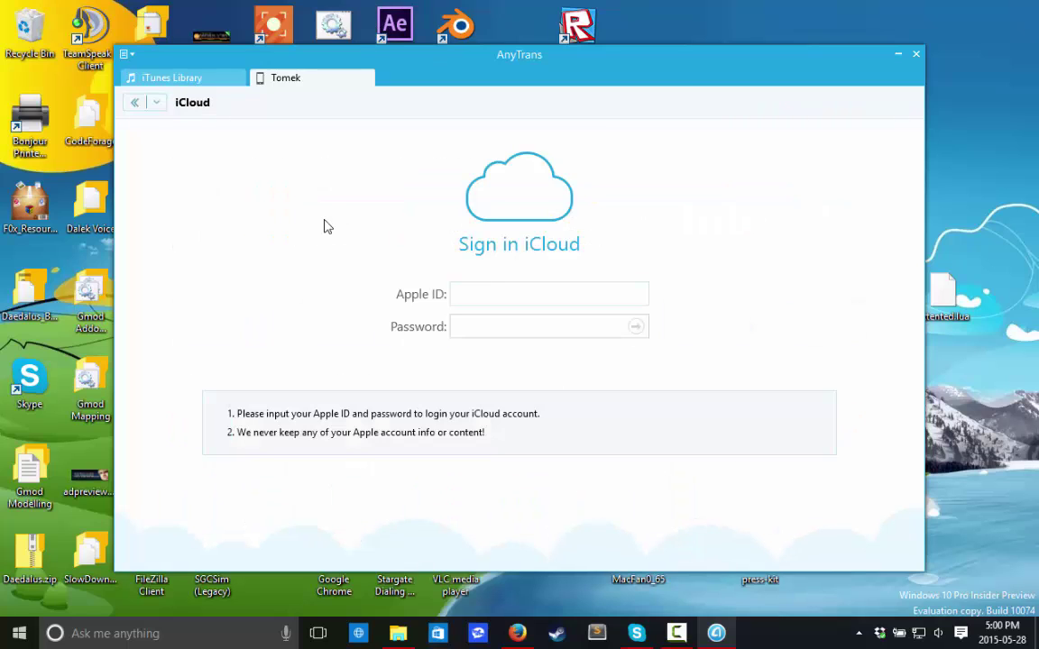
{"action": "left_click", "coordinate": [131, 105]}
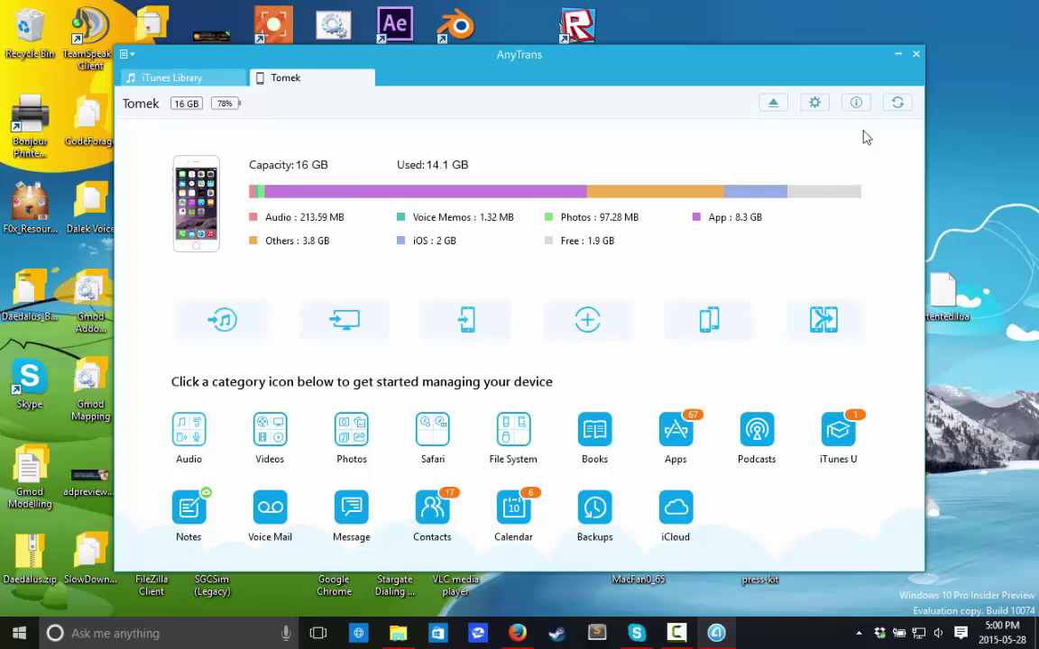
Step: Restart AnyTrans, then expand and collapse Safari's Bookmarks and History subcategories
{"action": "left_click", "coordinate": [915, 55]}
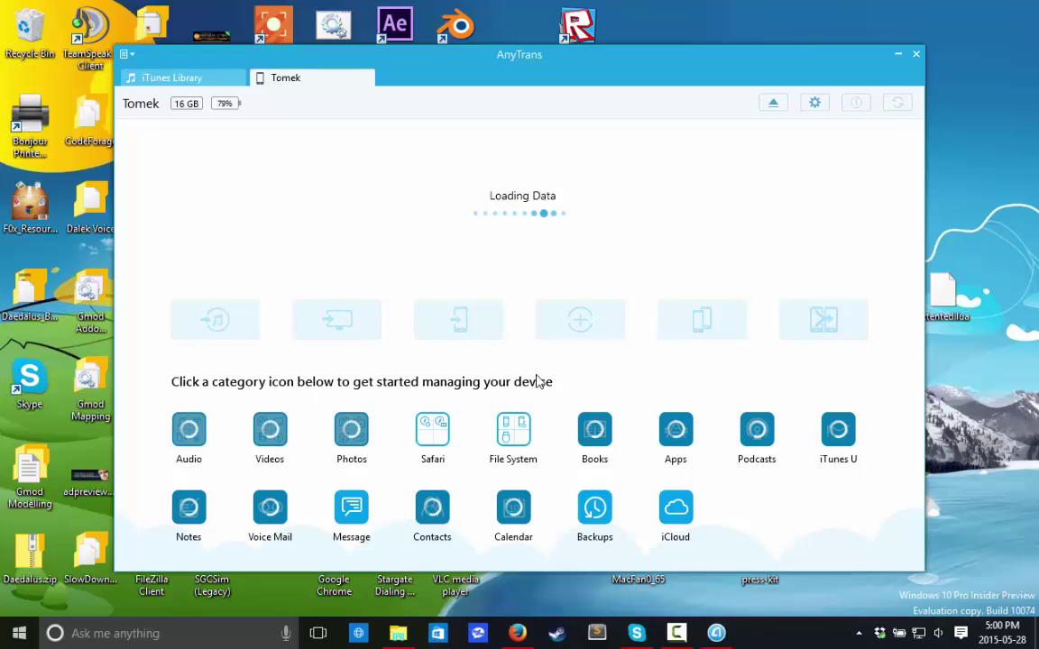
{"action": "left_click", "coordinate": [433, 429]}
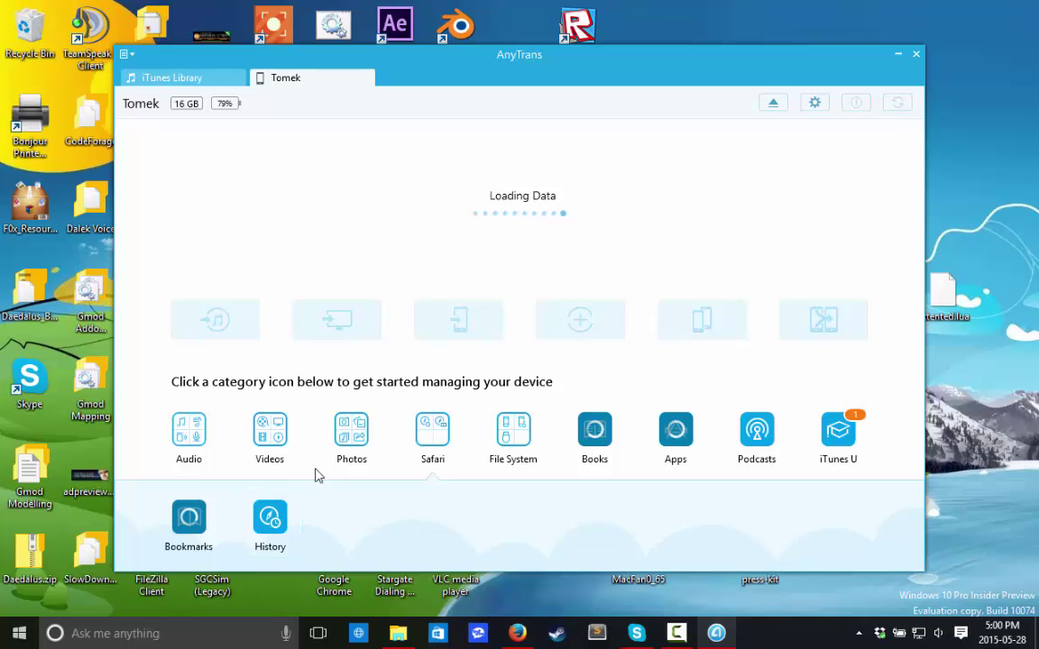
{"action": "left_click", "coordinate": [417, 426]}
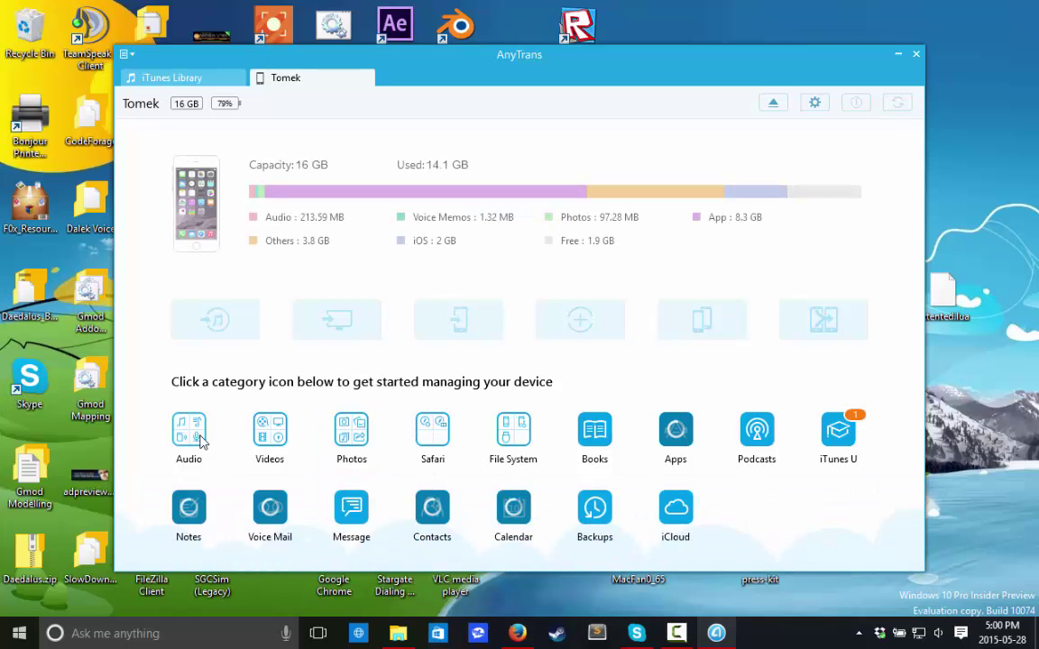
Step: Open Audio > Music, inspect Get lucky's options, and tick then untick Rhythm Divine
{"action": "left_click", "coordinate": [200, 440]}
{"action": "left_click", "coordinate": [188, 512]}
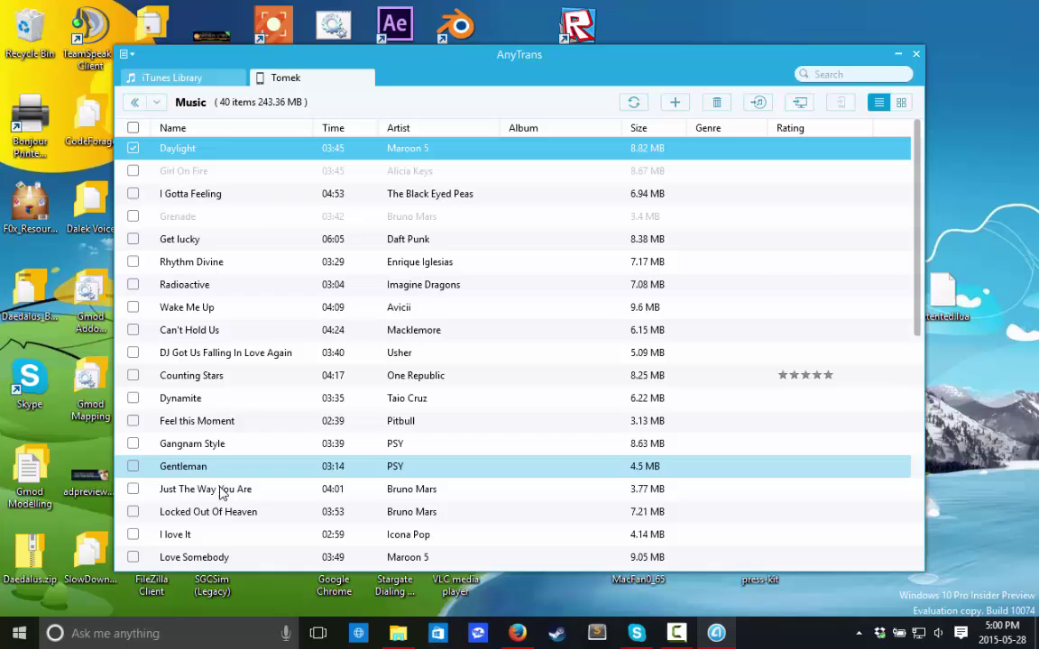
{"action": "scroll", "coordinate": [222, 267], "scroll_direction": "down", "scroll_amount": 8}
{"action": "scroll", "coordinate": [213, 285], "scroll_direction": "up", "scroll_amount": 8}
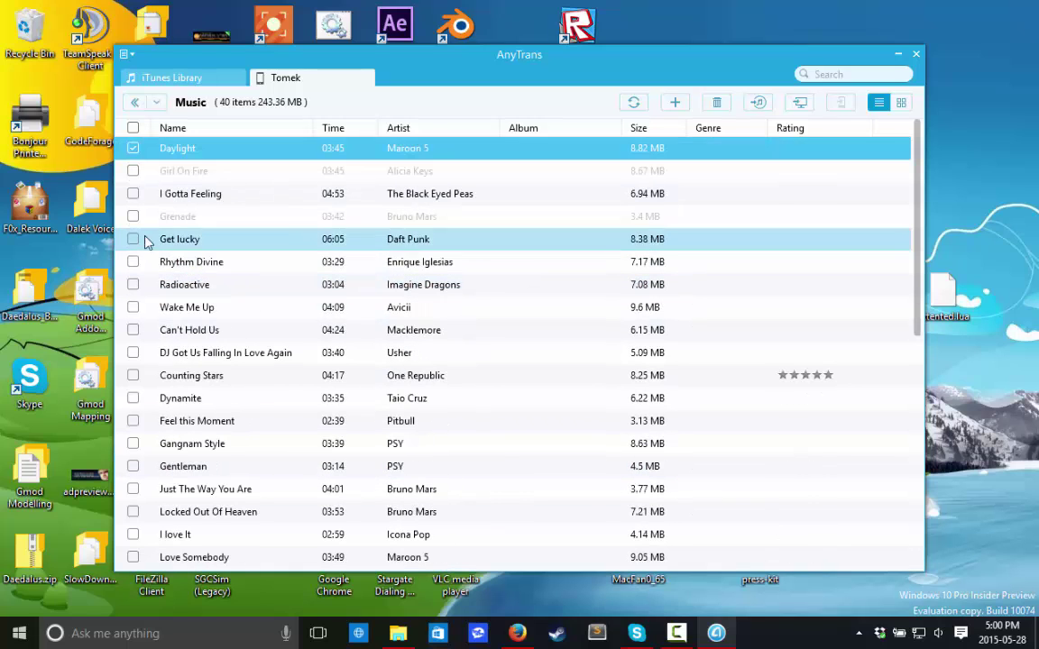
{"action": "left_click", "coordinate": [149, 240]}
{"action": "right_click", "coordinate": [122, 239]}
{"action": "key", "text": "Escape"}
{"action": "left_click", "coordinate": [133, 262]}
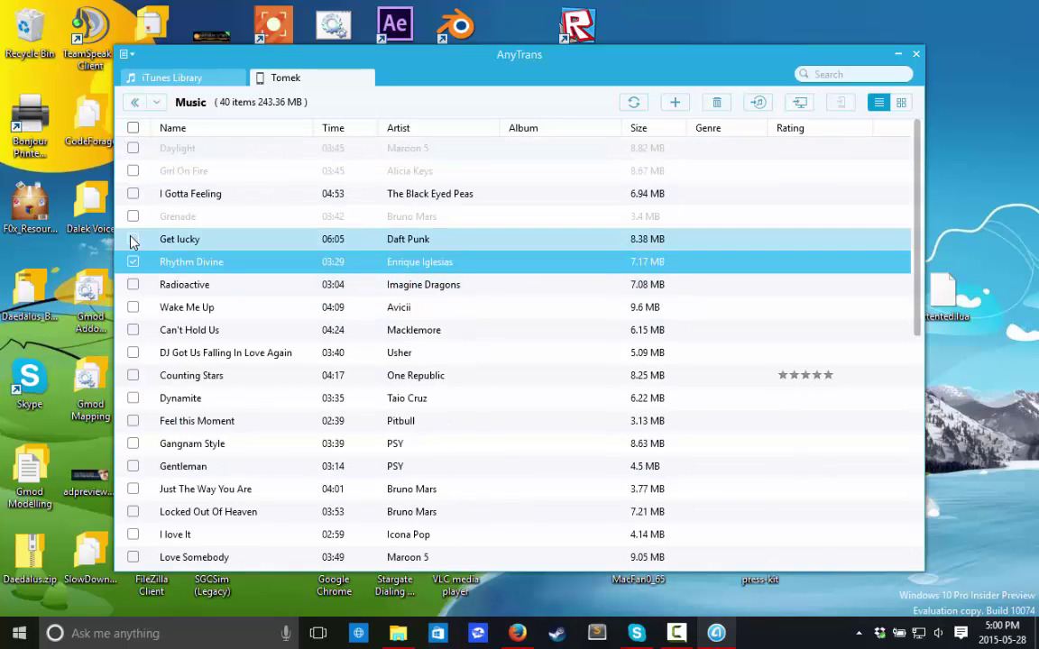
{"action": "left_click", "coordinate": [132, 261]}
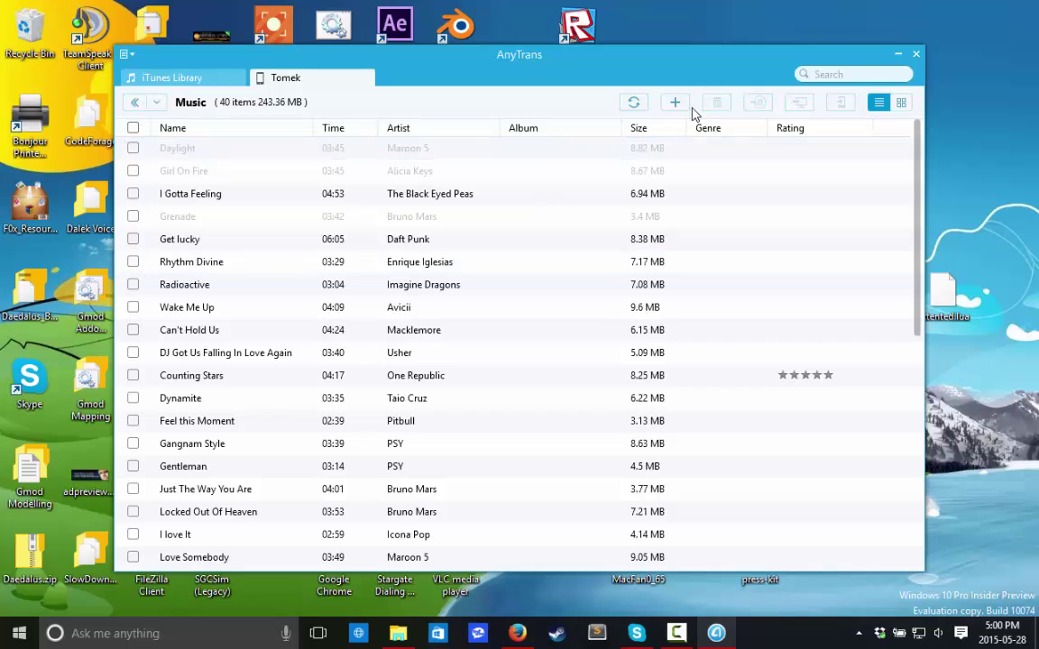
Step: Export the ticked I Gotta Feeling track, stop the transfer, and return to the overview
{"action": "left_click", "coordinate": [133, 194]}
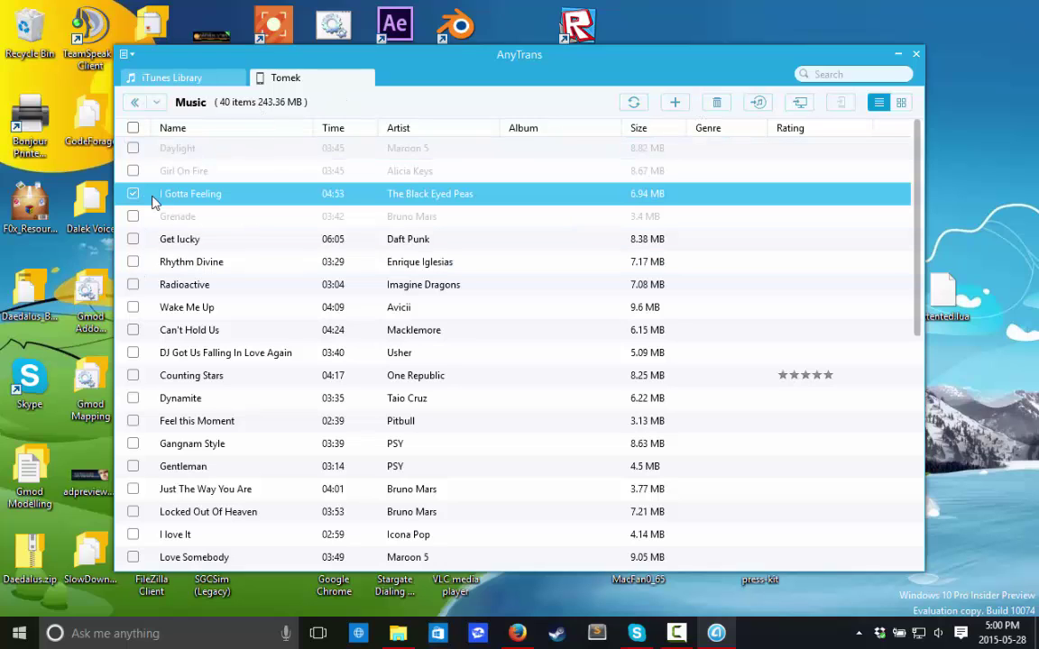
{"action": "left_click", "coordinate": [757, 103]}
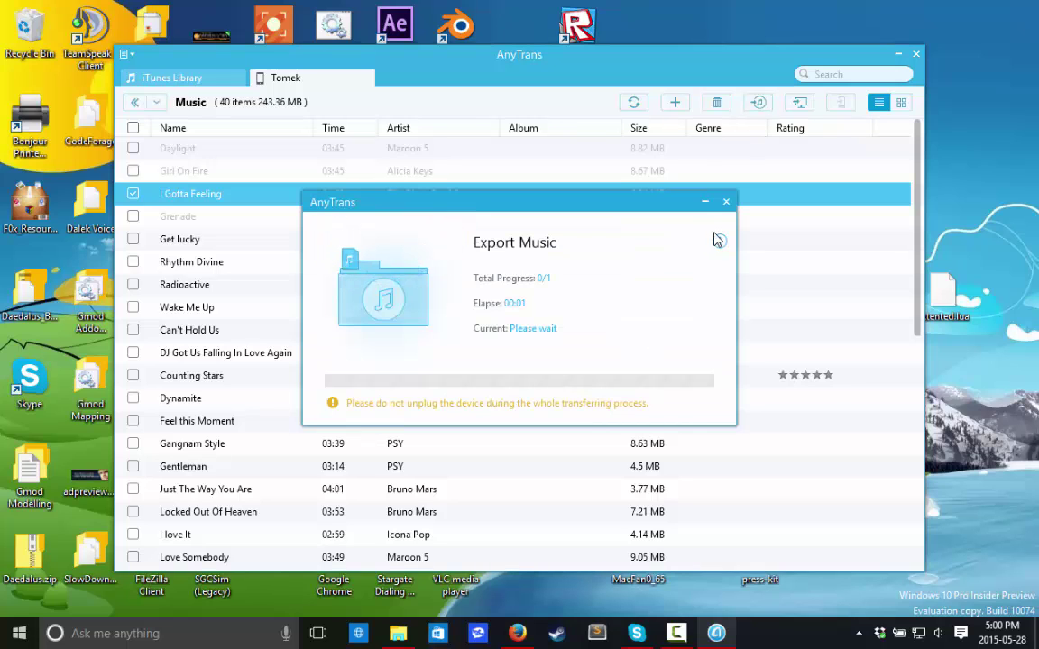
{"action": "left_click", "coordinate": [725, 202]}
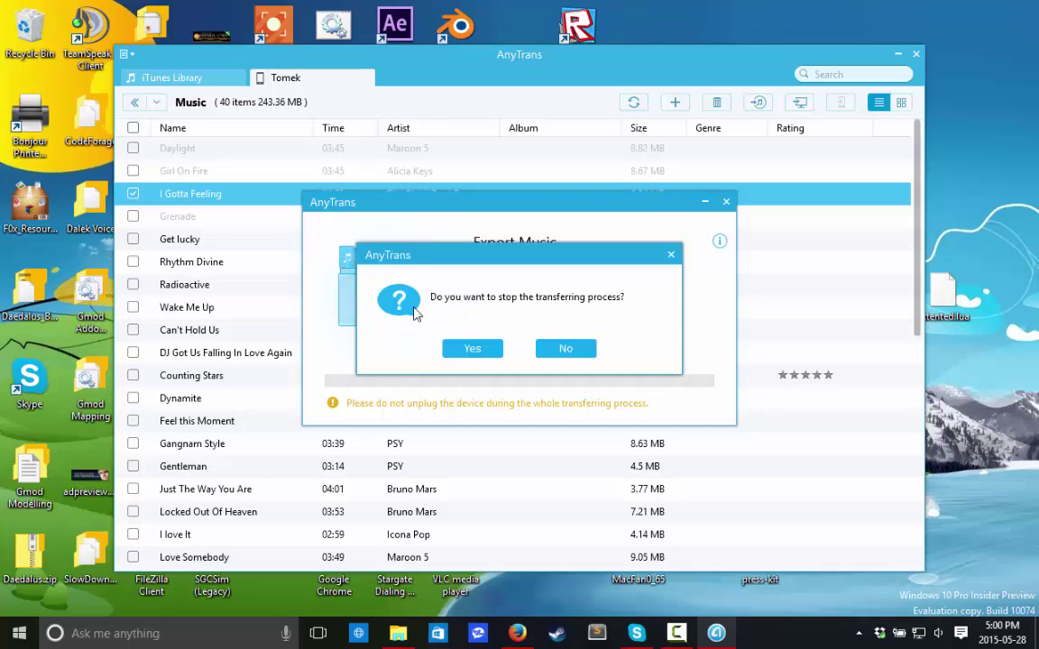
{"action": "left_click", "coordinate": [473, 348]}
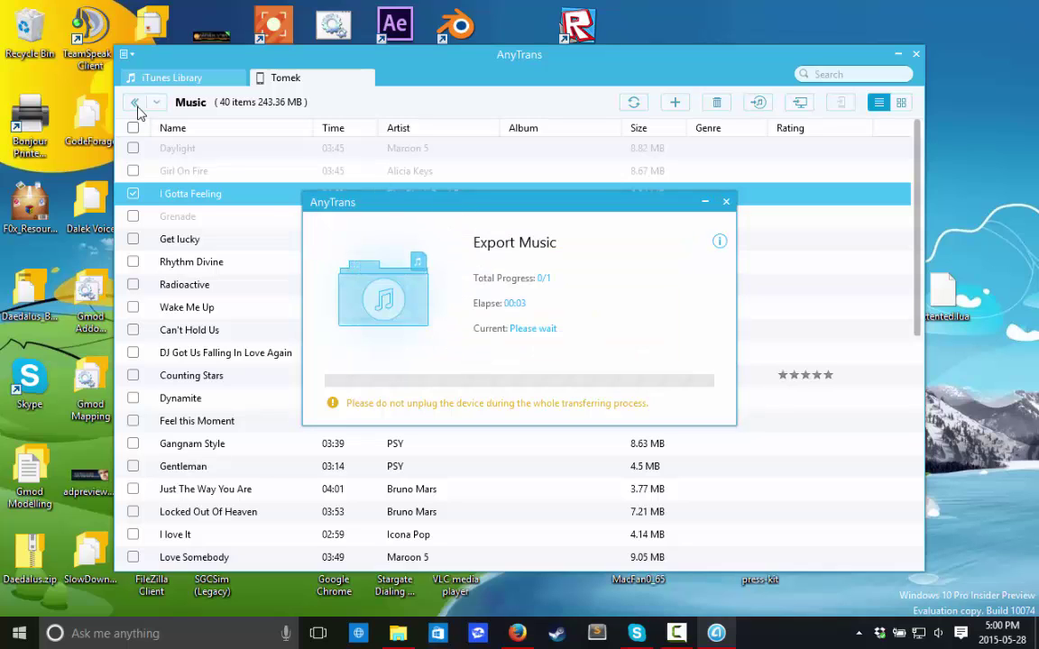
{"action": "left_click", "coordinate": [726, 202]}
{"action": "left_click", "coordinate": [133, 102]}
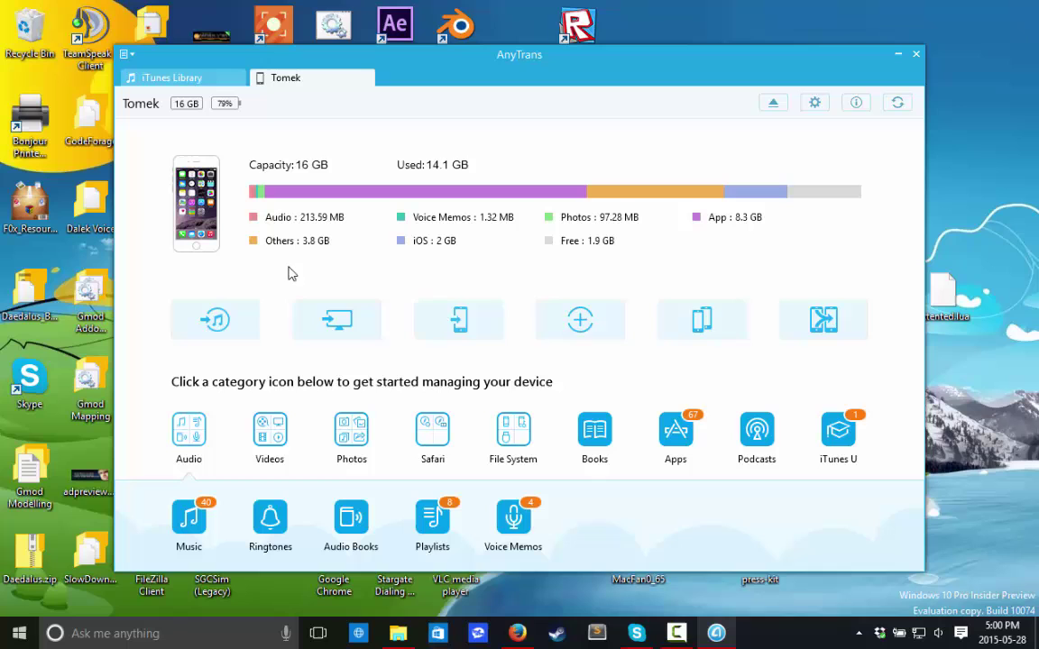
Step: Check Documents > AnyTrans-Export-2015-05-28 in File Explorer, then minimize iTunes
{"action": "left_click", "coordinate": [397, 632]}
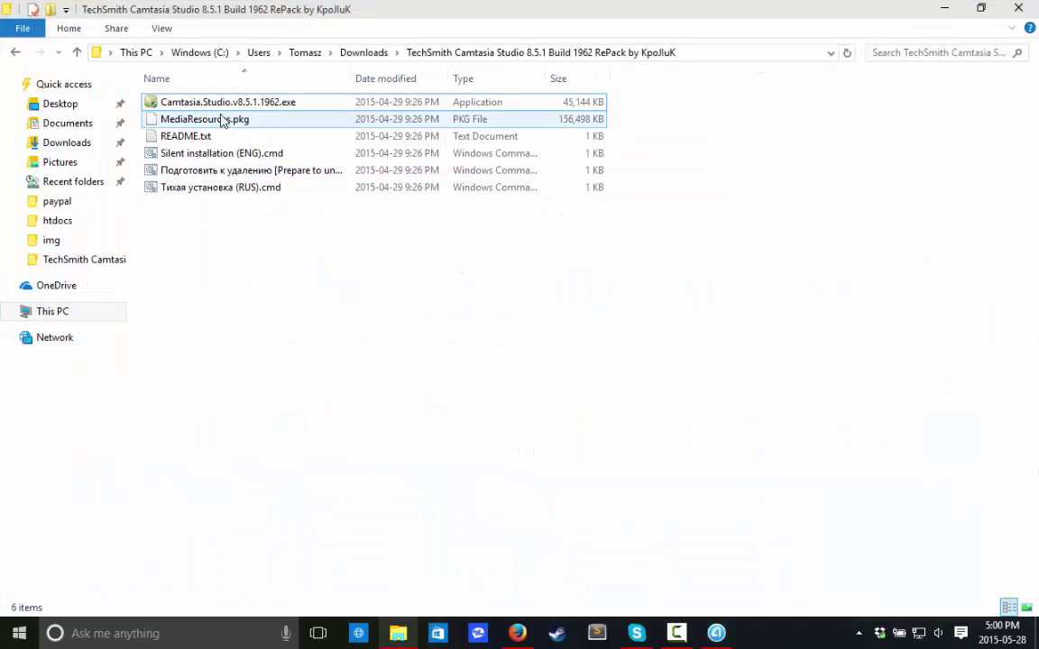
{"action": "left_click", "coordinate": [82, 123]}
{"action": "double_click", "coordinate": [226, 120]}
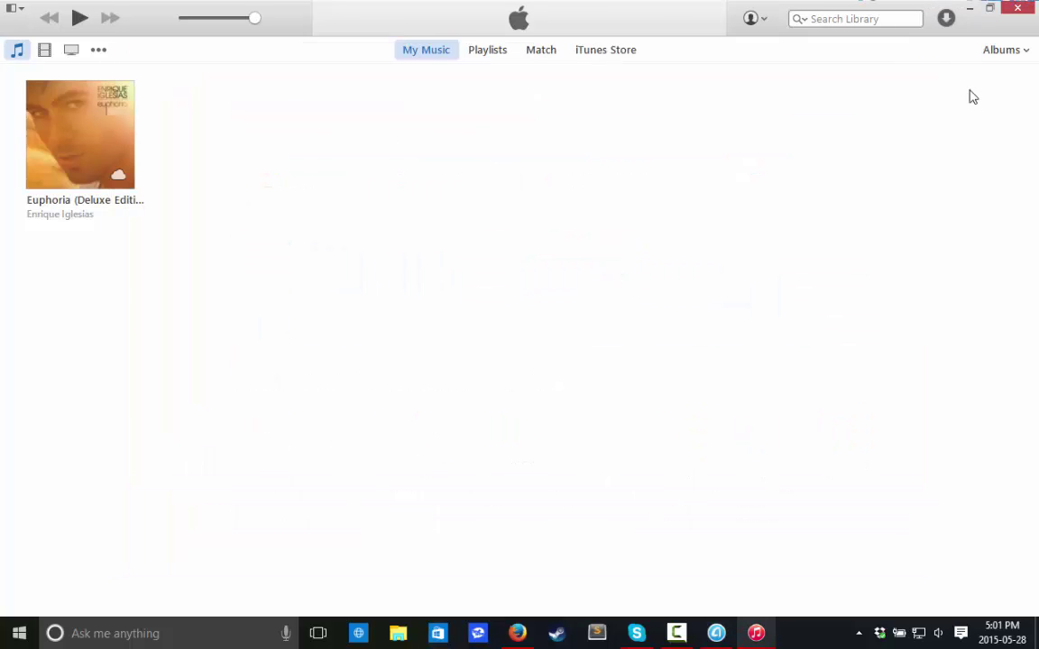
{"action": "left_click", "coordinate": [970, 8]}
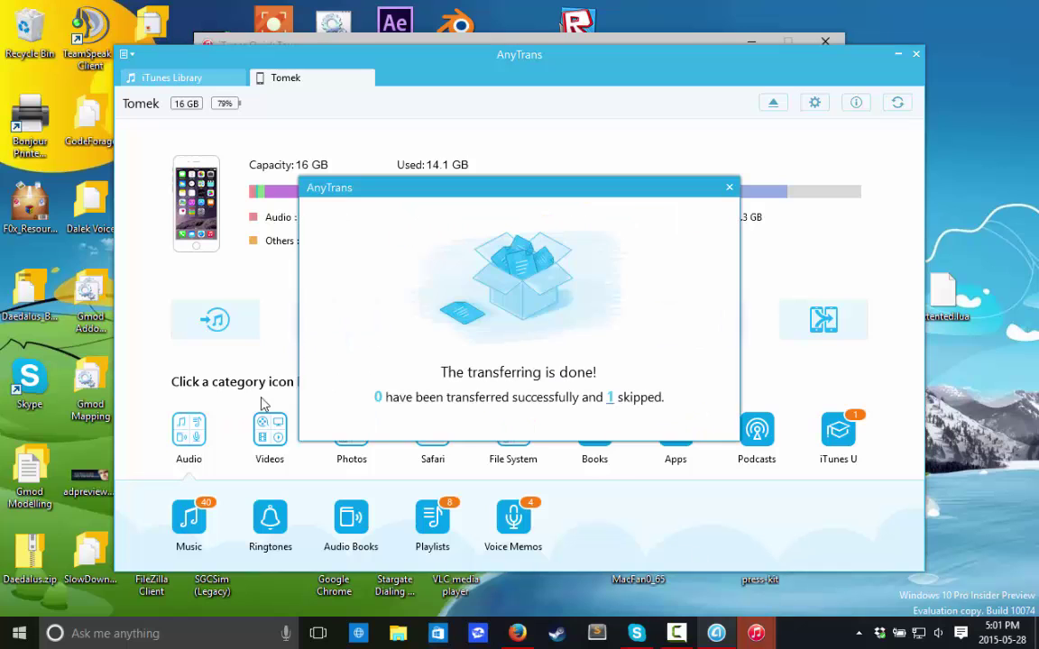
{"action": "left_click", "coordinate": [729, 187]}
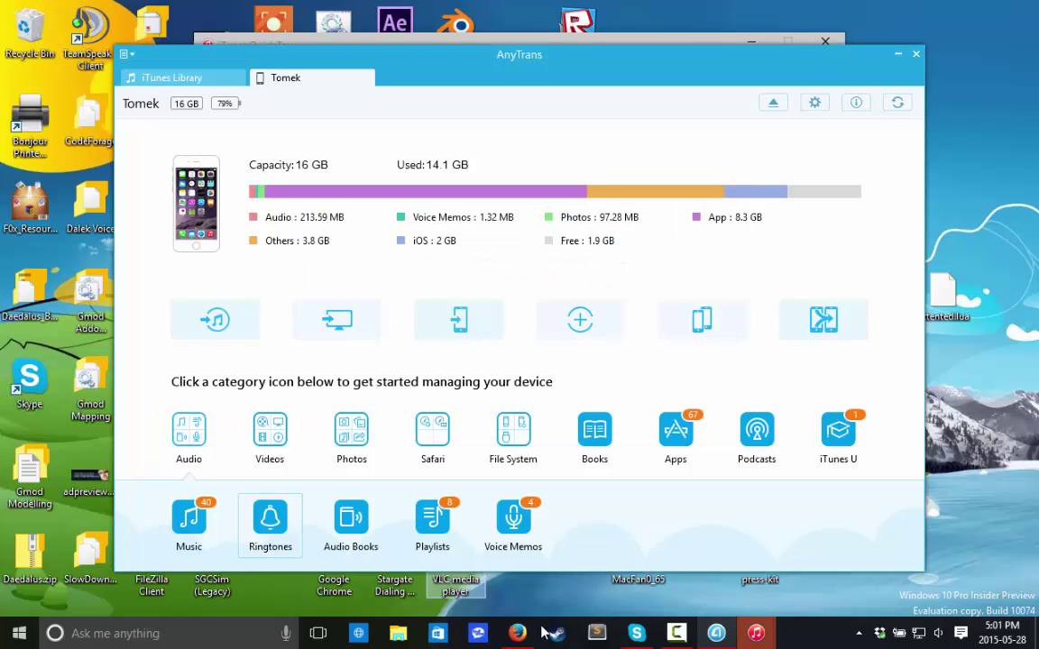
{"action": "left_click", "coordinate": [397, 633]}
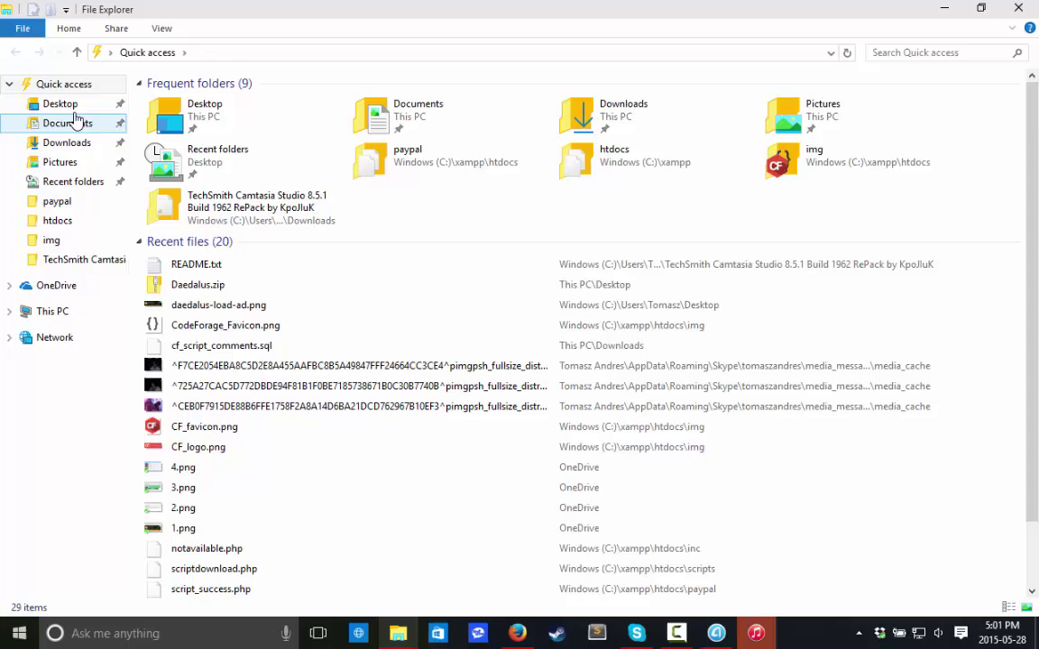
{"action": "left_click", "coordinate": [76, 121]}
{"action": "double_click", "coordinate": [227, 115]}
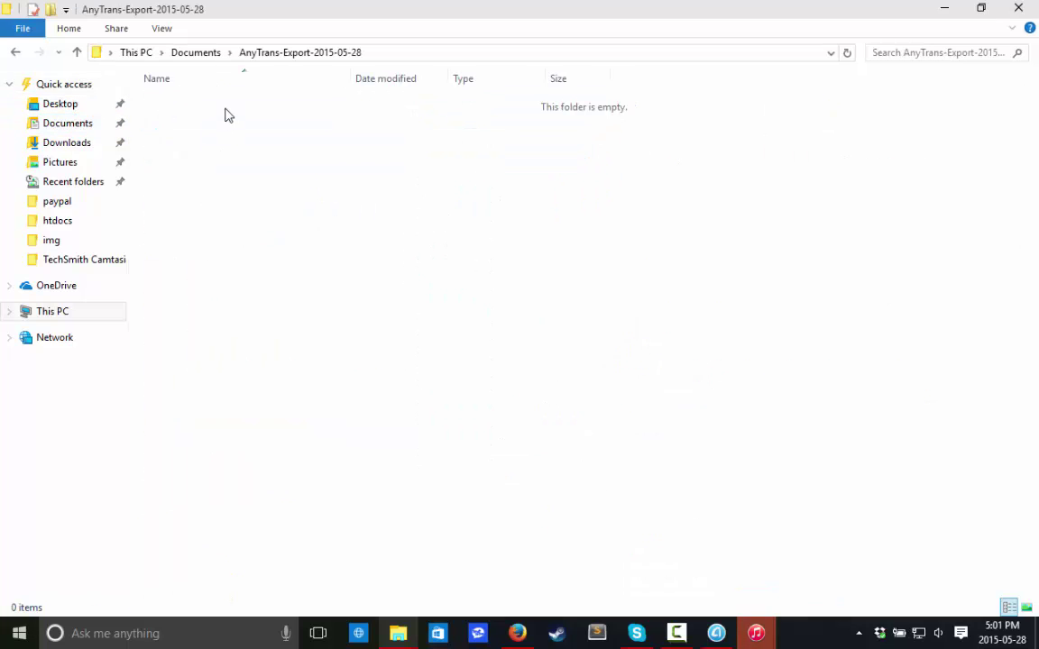
{"action": "left_click", "coordinate": [210, 53]}
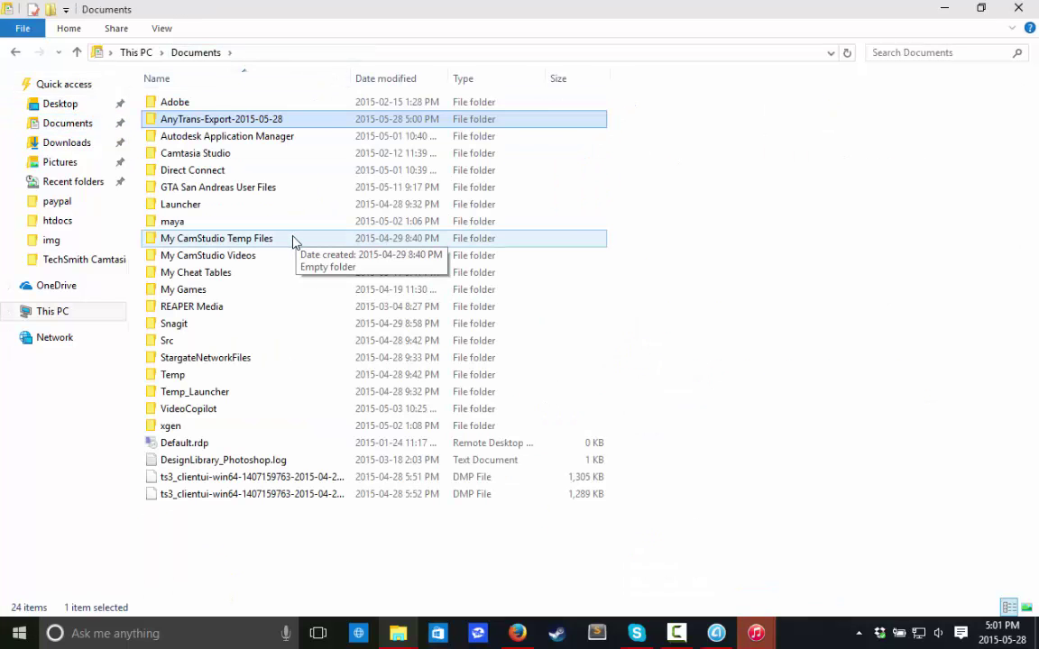
{"action": "key", "text": "alt+F4"}
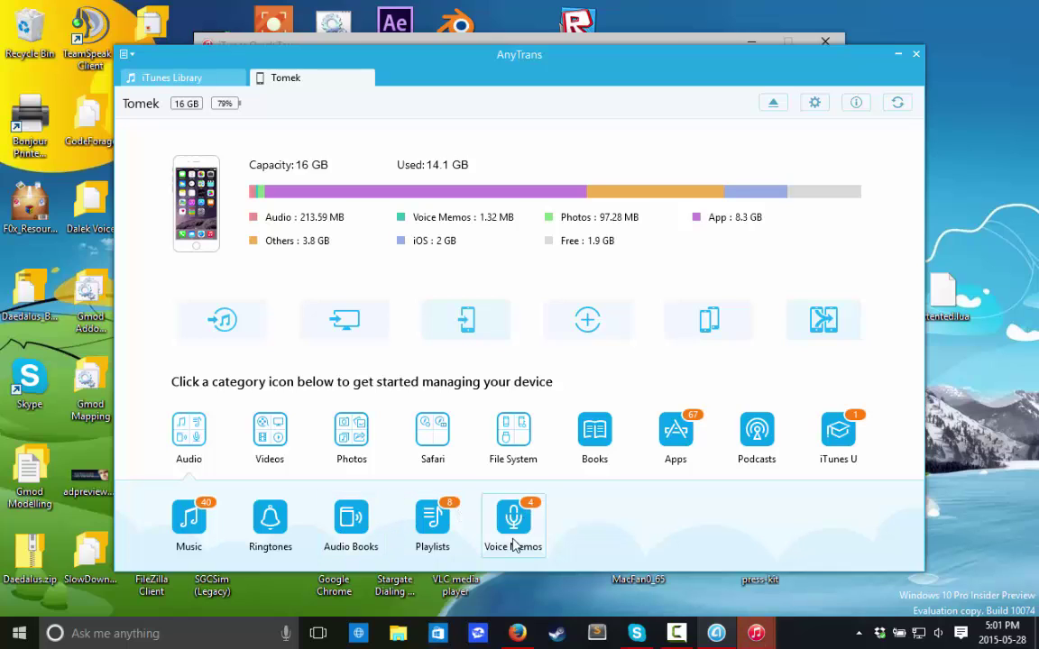
Step: Browse the Voice Memos list and then the Safari Bookmarks, returning to the overview each time
{"action": "left_click", "coordinate": [512, 523]}
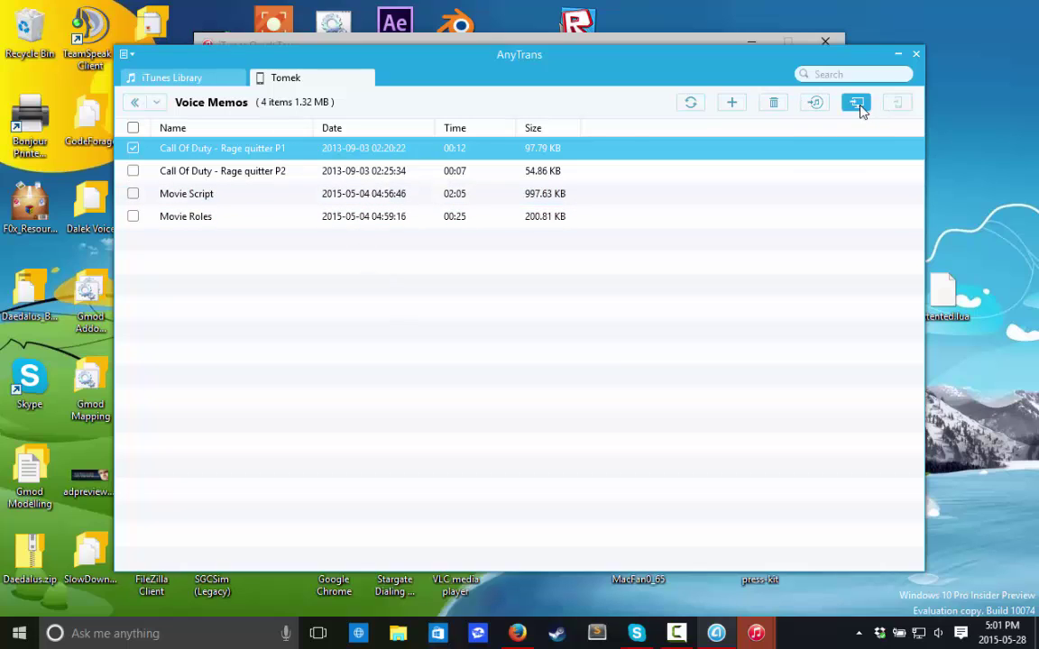
{"action": "left_click", "coordinate": [135, 102]}
{"action": "mouse_move", "coordinate": [248, 441]}
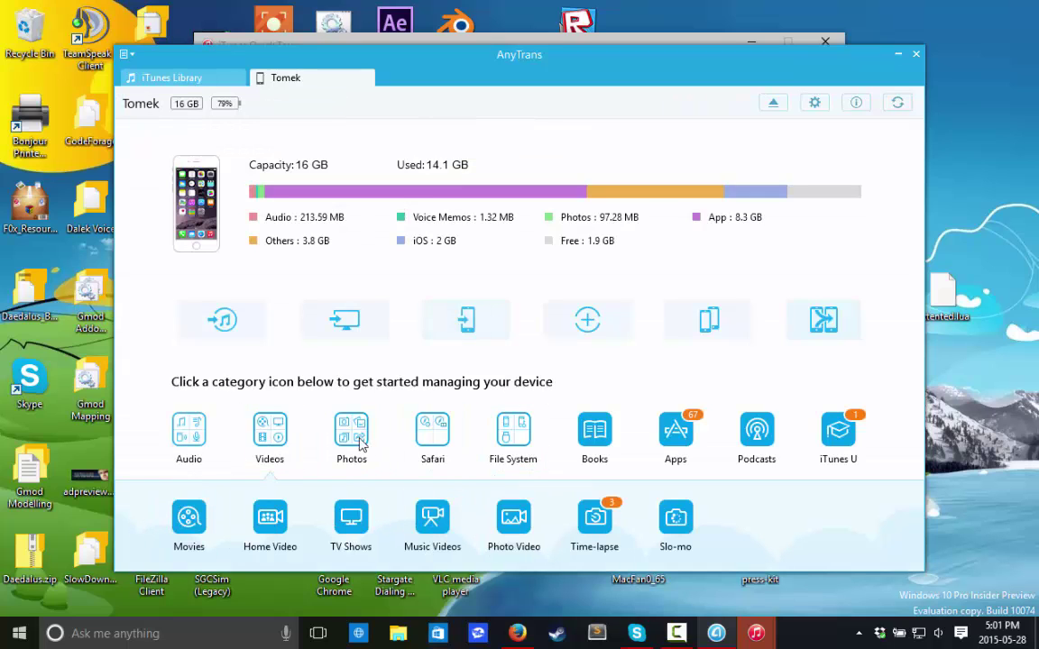
{"action": "mouse_move", "coordinate": [348, 431]}
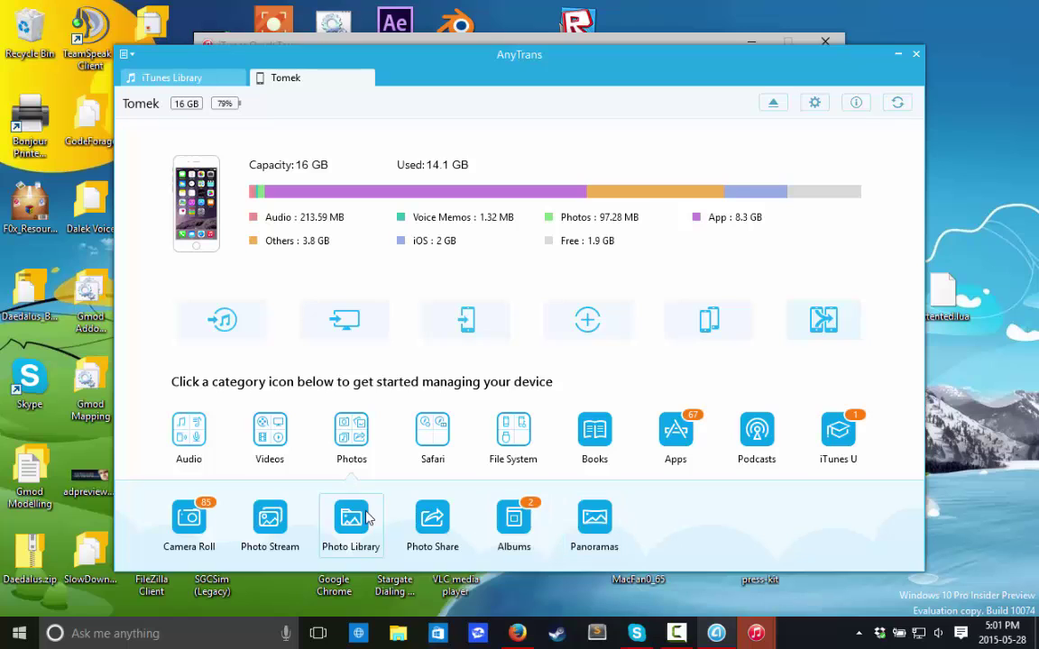
{"action": "mouse_move", "coordinate": [434, 437]}
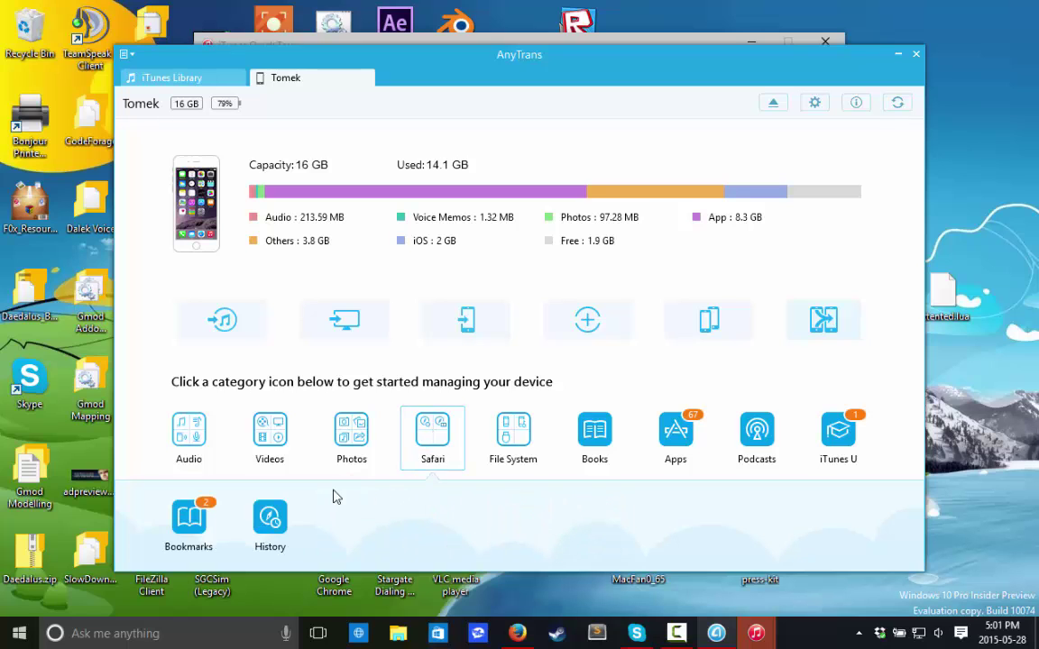
{"action": "left_click", "coordinate": [187, 530]}
{"action": "left_click", "coordinate": [132, 103]}
Step: Expand File System and browse the System folders, including Purchases, then Storage, returning to the overview
{"action": "left_click", "coordinate": [509, 458]}
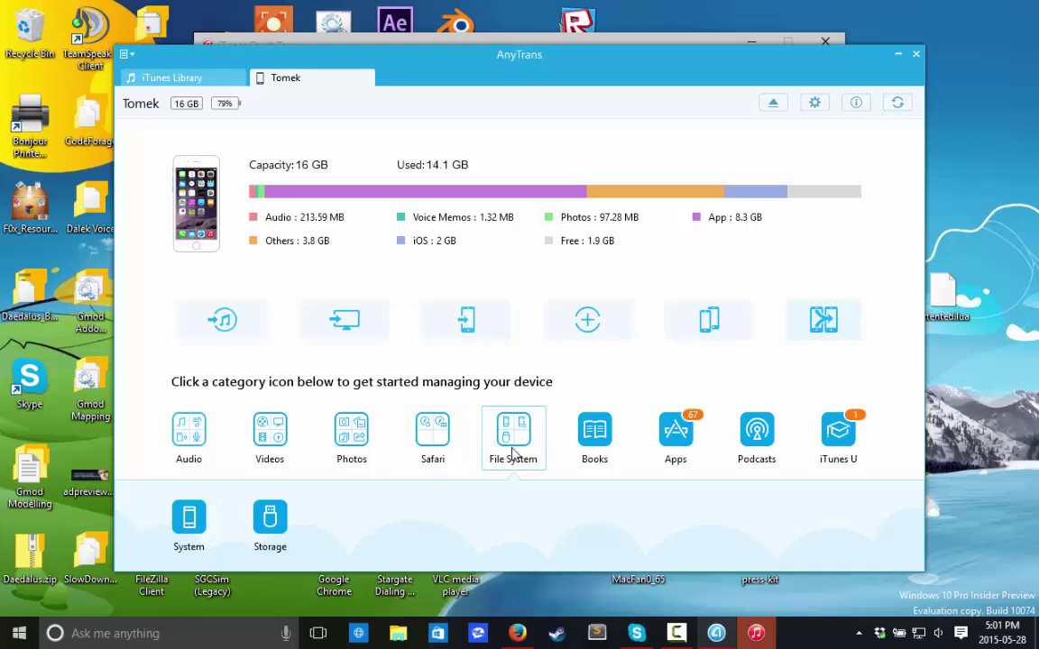
{"action": "left_click", "coordinate": [188, 521]}
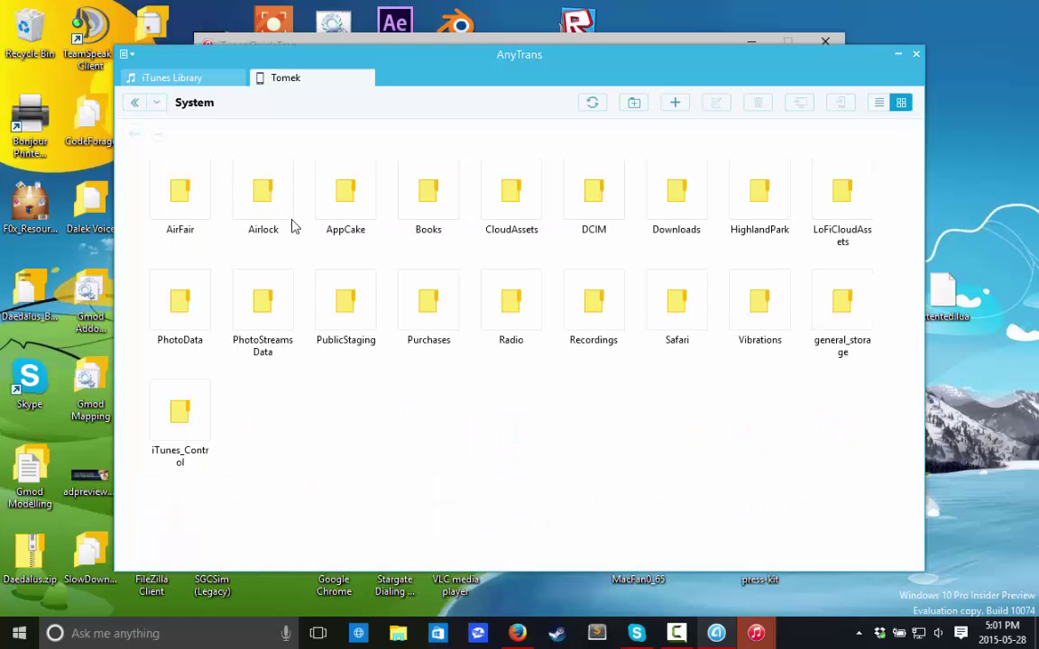
{"action": "left_click", "coordinate": [420, 301]}
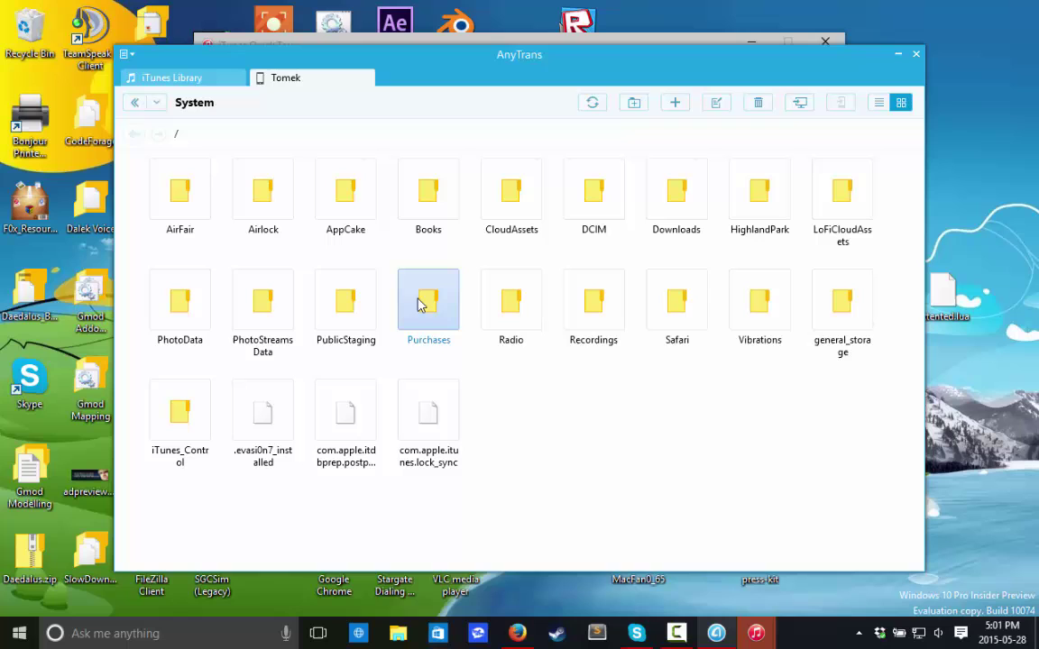
{"action": "left_click", "coordinate": [137, 102]}
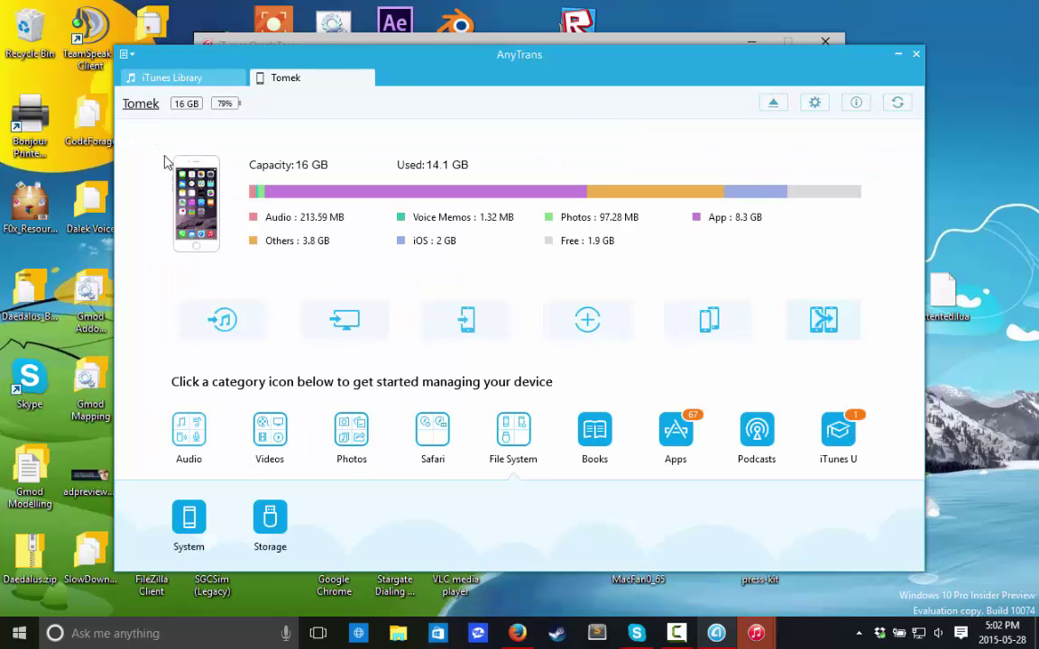
{"action": "left_click", "coordinate": [189, 530]}
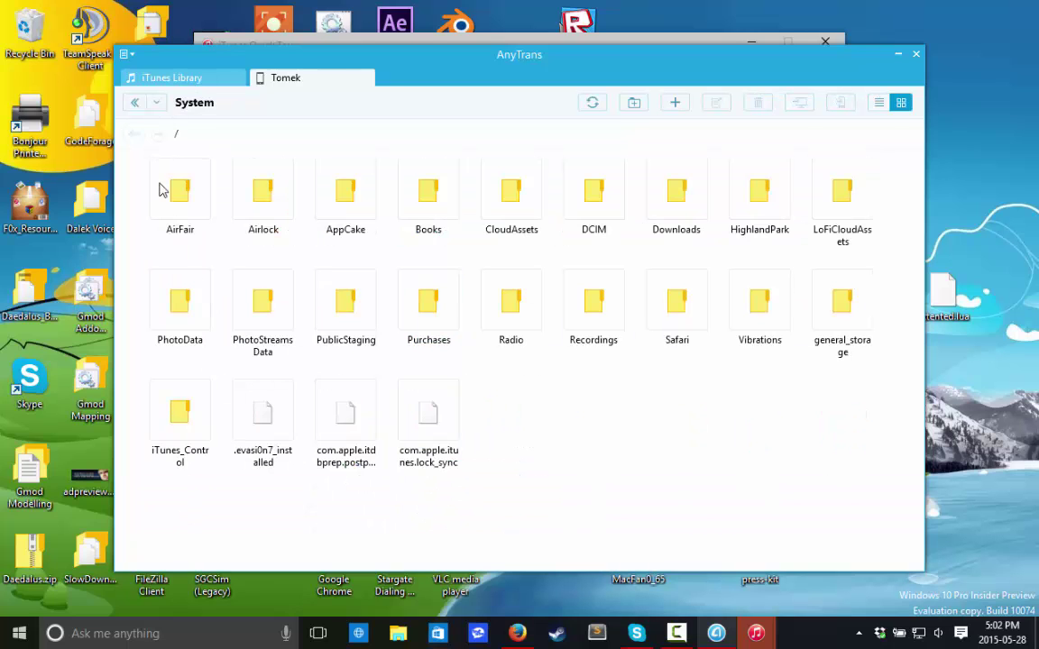
{"action": "left_click", "coordinate": [136, 103]}
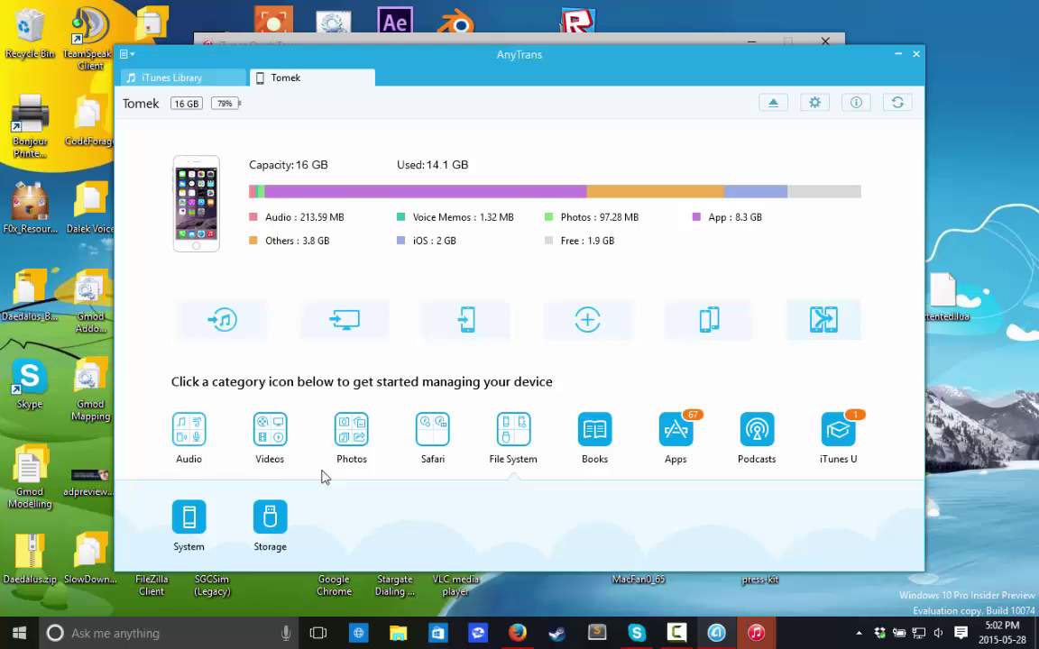
{"action": "left_click", "coordinate": [271, 527]}
{"action": "left_click", "coordinate": [135, 106]}
Step: Check the empty Books category, then open the 67-app list and view Jetpack's documents
{"action": "left_click", "coordinate": [591, 425]}
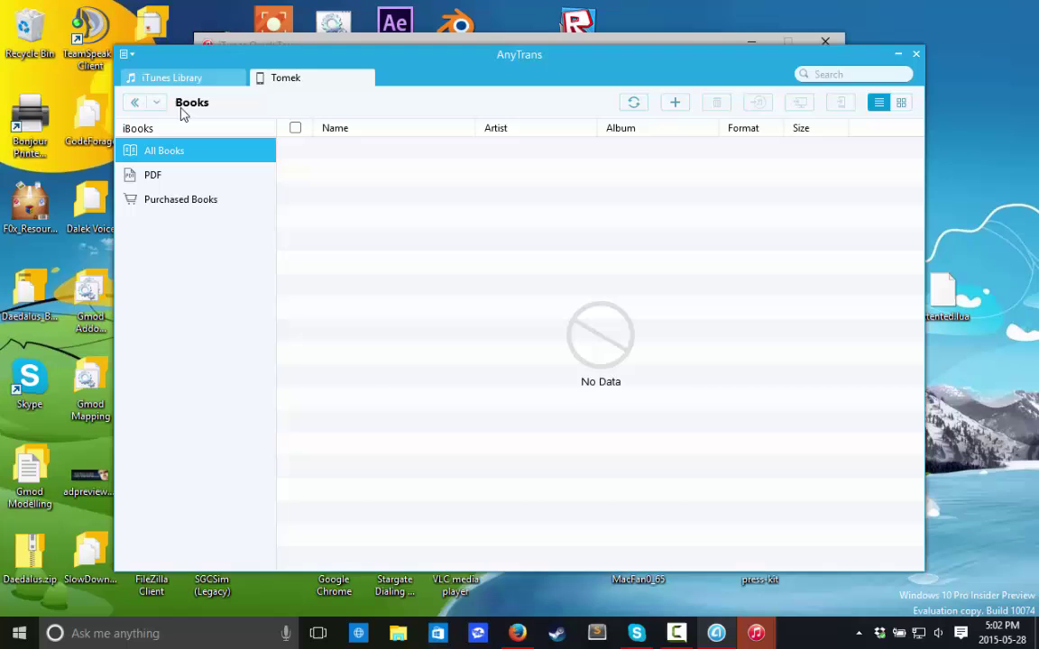
{"action": "left_click", "coordinate": [135, 103]}
{"action": "left_click", "coordinate": [685, 446]}
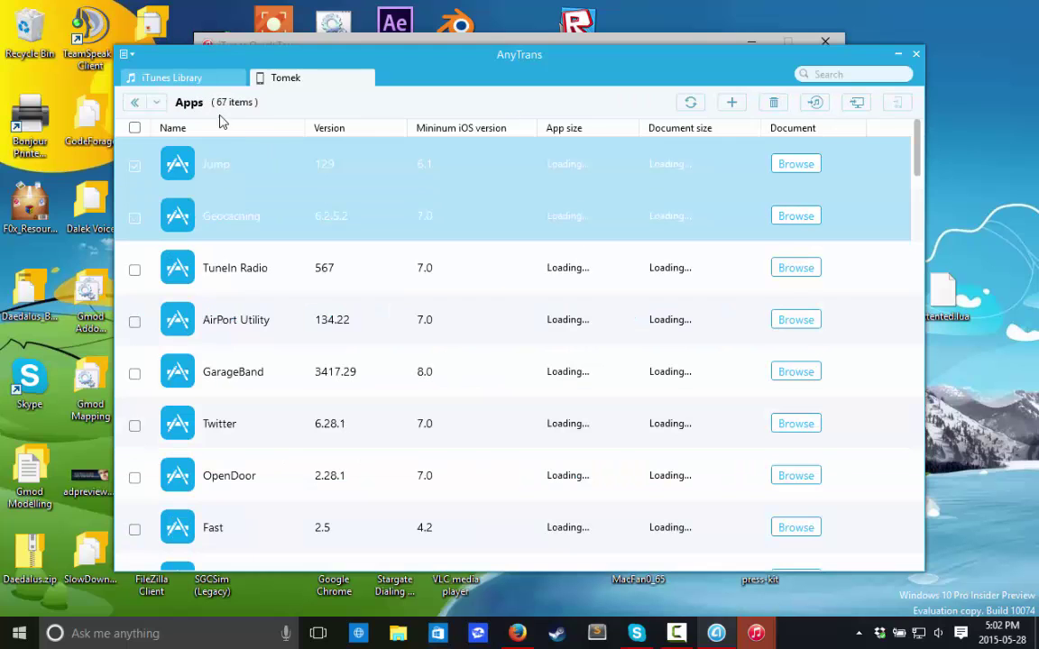
{"action": "scroll", "coordinate": [738, 245], "scroll_direction": "down", "scroll_amount": 9}
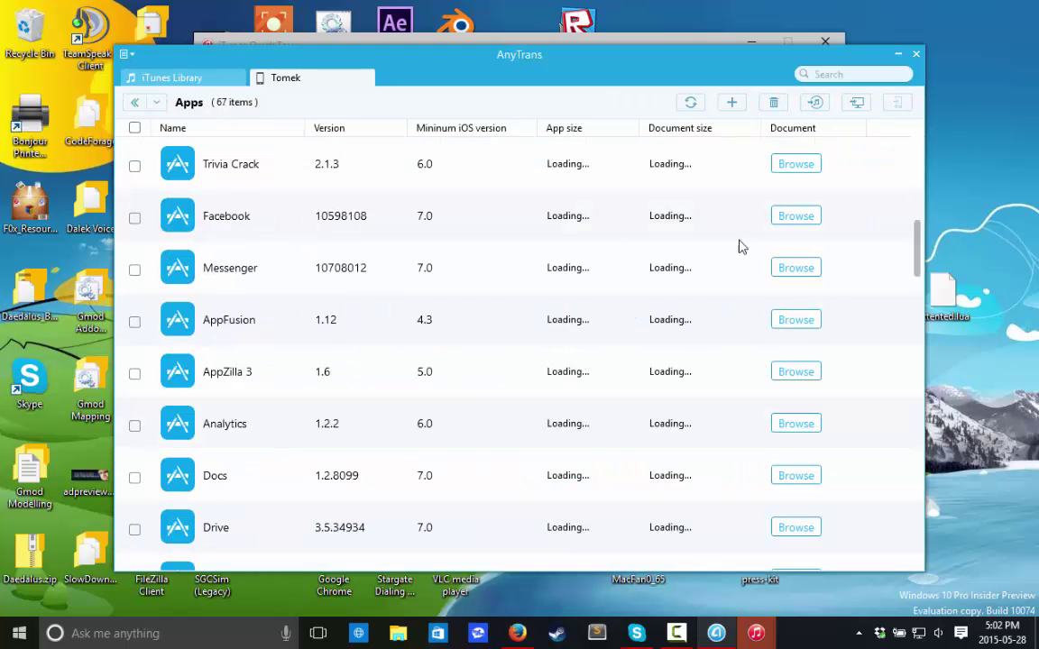
{"action": "left_click", "coordinate": [795, 267]}
{"action": "left_click", "coordinate": [829, 109]}
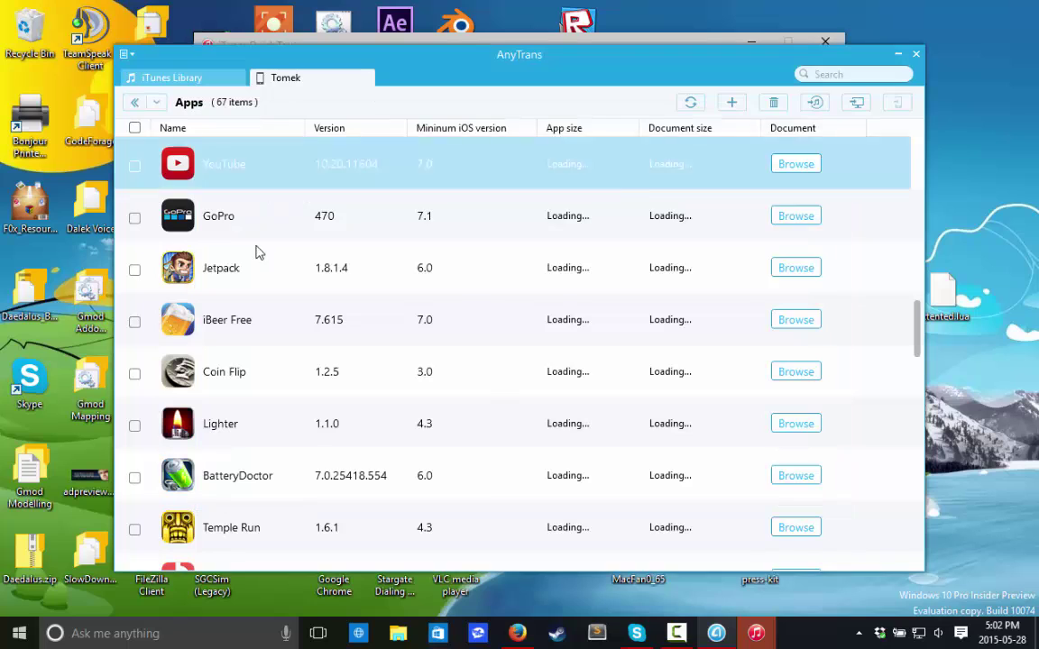
Step: Search apps for 'docs' and view the Docs app's files in list and grid views
{"action": "left_click", "coordinate": [850, 75]}
{"action": "type", "text": "d"}
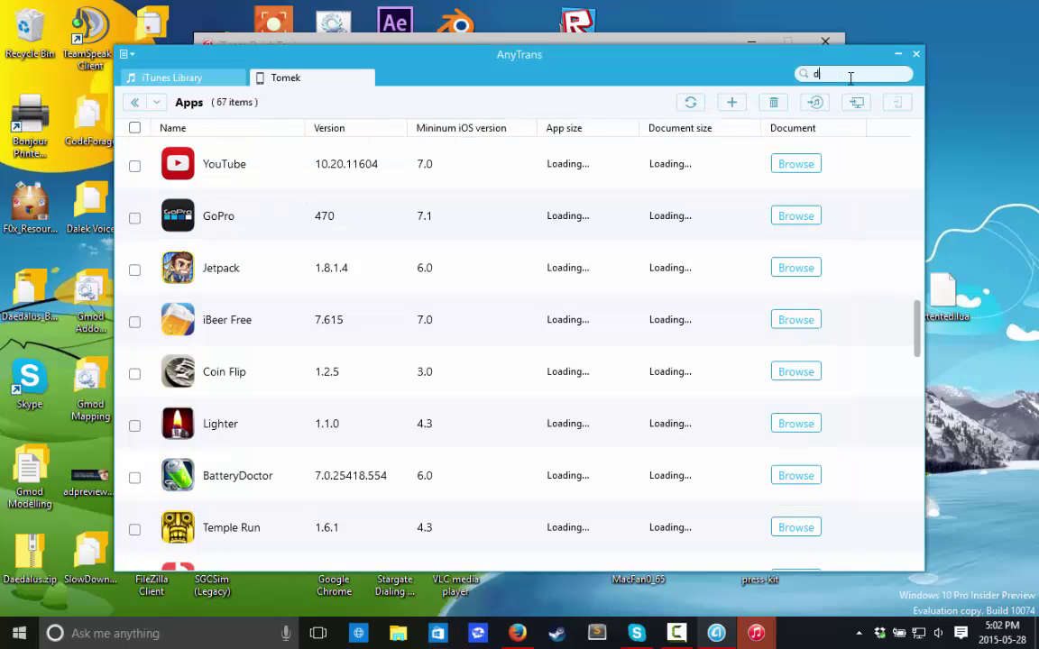
{"action": "type", "text": "ocs"}
{"action": "left_click", "coordinate": [802, 165]}
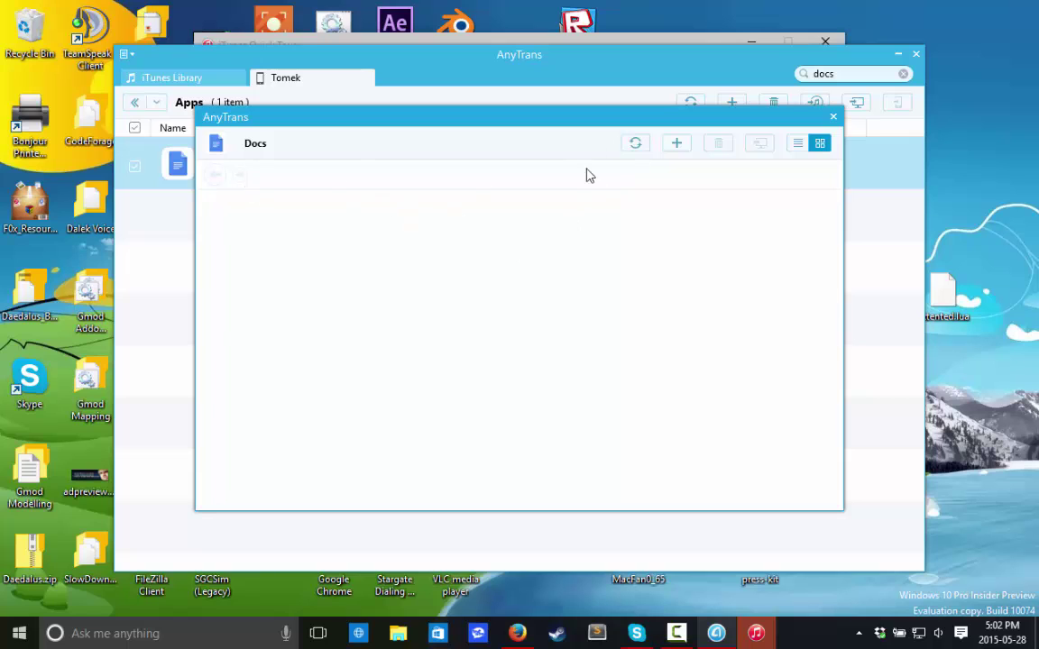
{"action": "left_click", "coordinate": [797, 144]}
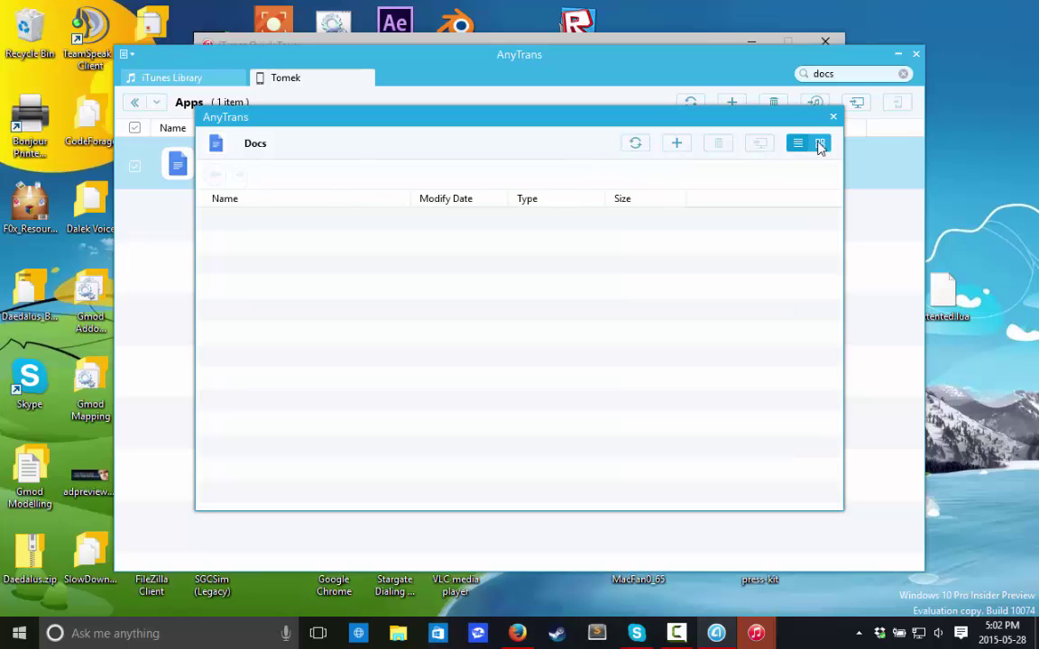
{"action": "left_click", "coordinate": [820, 144]}
{"action": "left_click", "coordinate": [833, 116]}
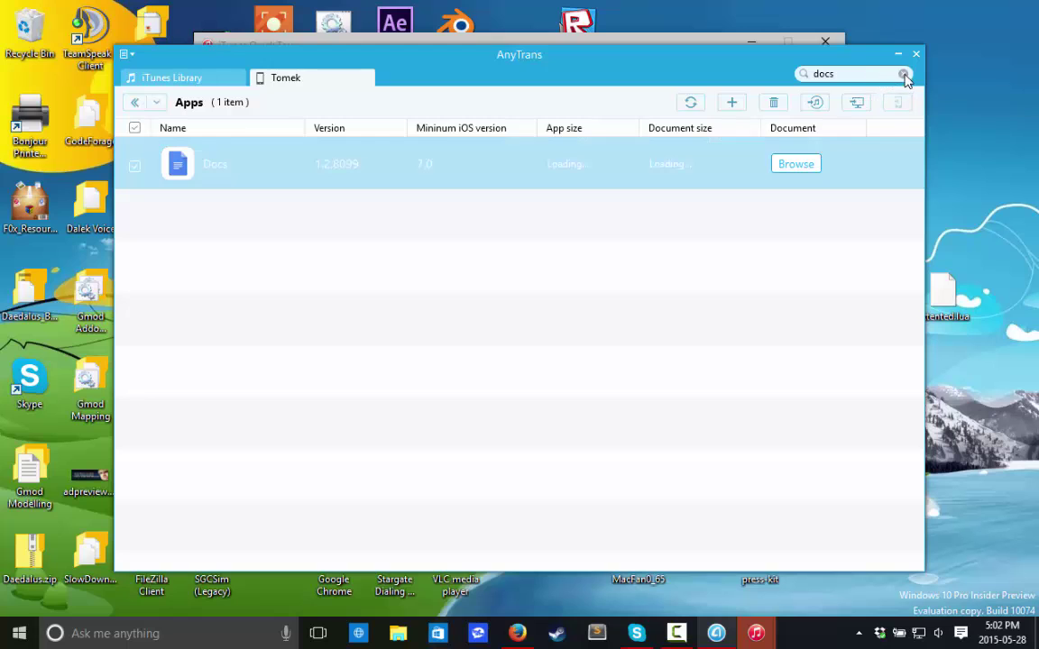
Step: Clear the search, then browse GarageBand's Documents and Library folders, including InAppPurchaseContent
{"action": "left_click", "coordinate": [903, 73]}
{"action": "scroll", "coordinate": [361, 234], "scroll_direction": "down", "scroll_amount": 2}
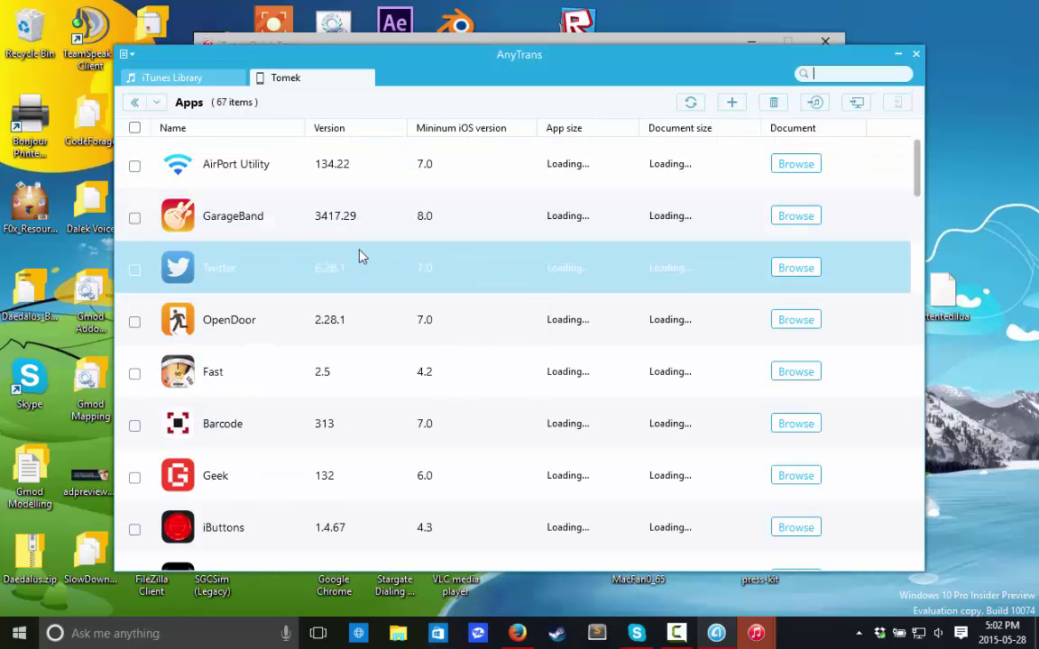
{"action": "scroll", "coordinate": [343, 256], "scroll_direction": "up", "scroll_amount": 1}
{"action": "left_click", "coordinate": [796, 217]}
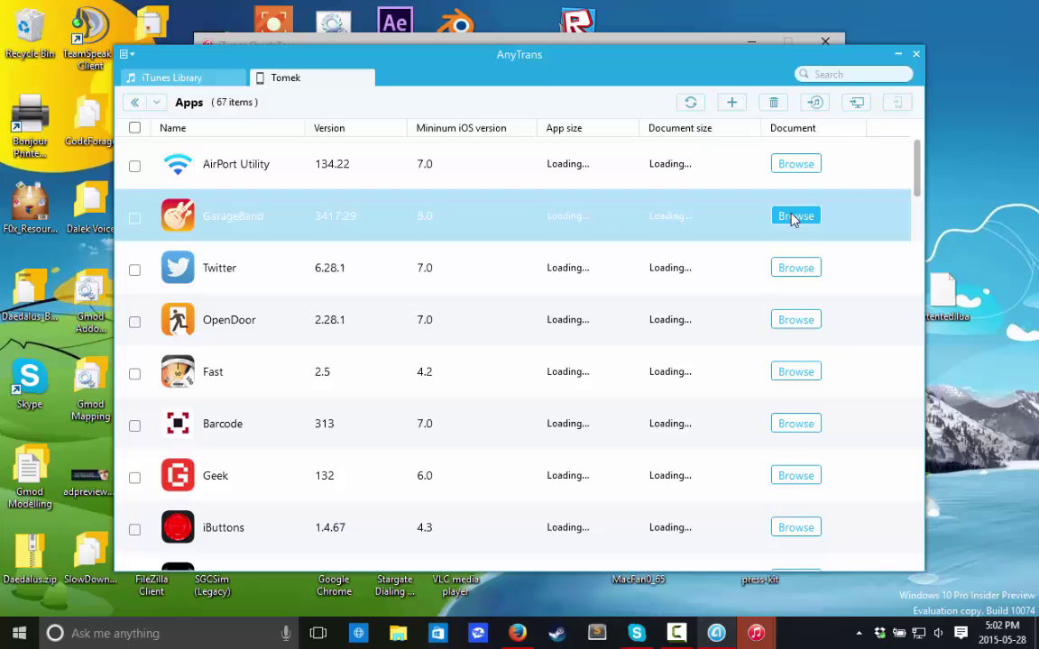
{"action": "double_click", "coordinate": [272, 233]}
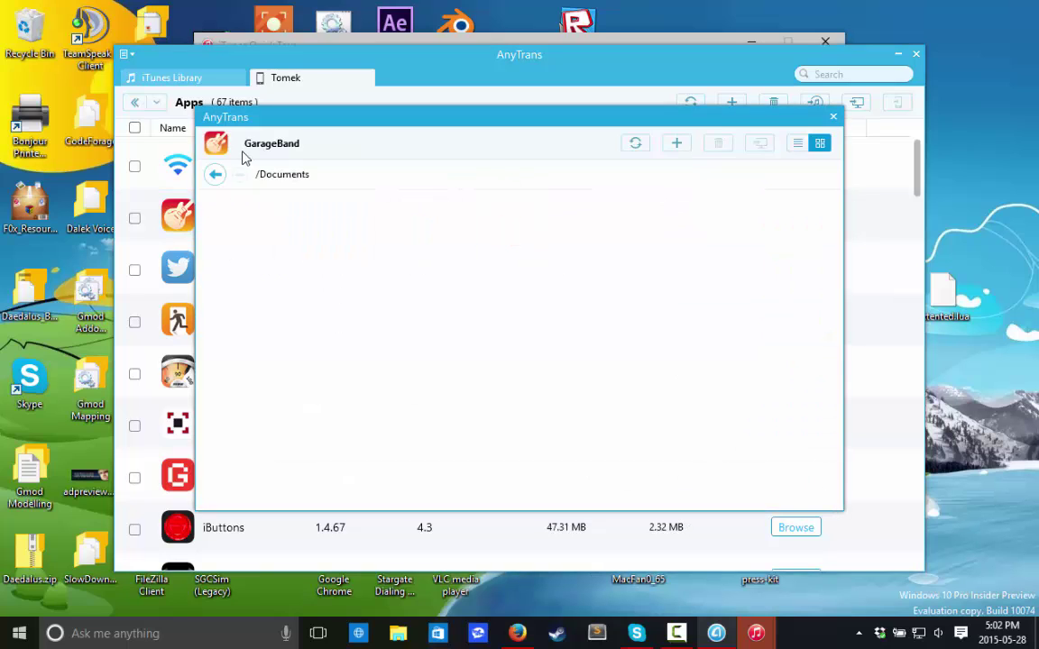
{"action": "left_click", "coordinate": [214, 174]}
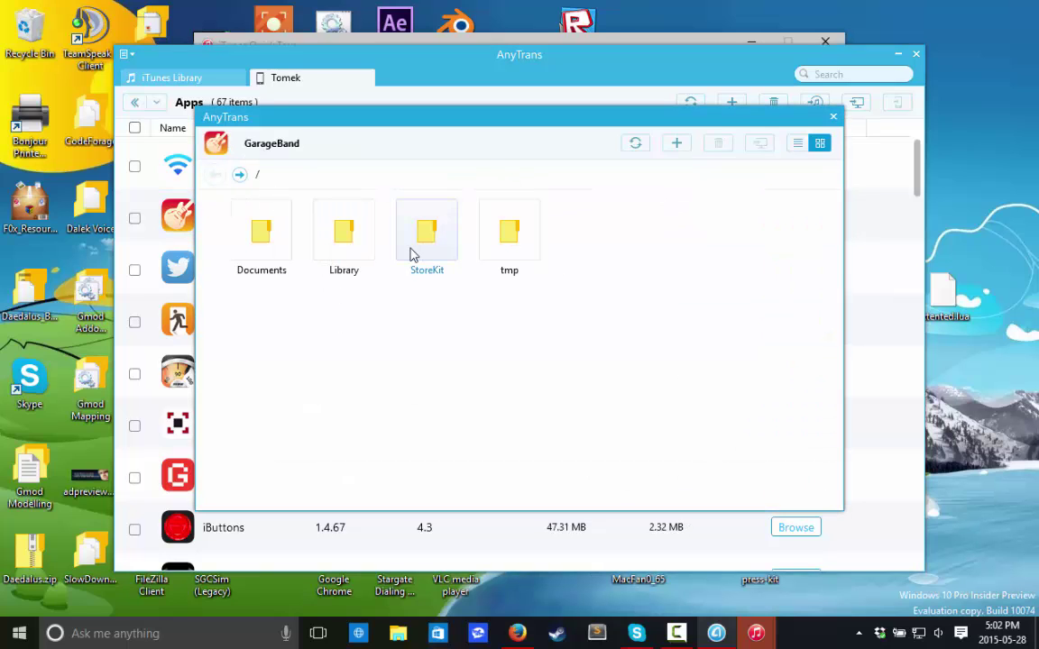
{"action": "double_click", "coordinate": [351, 252]}
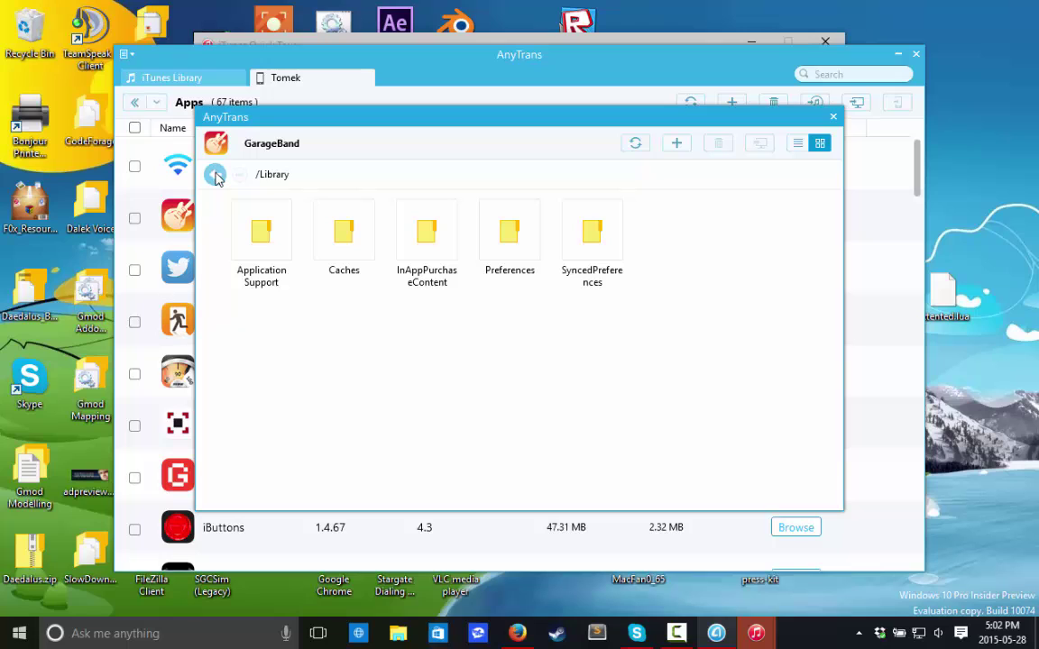
{"action": "key", "text": "ctrl+a"}
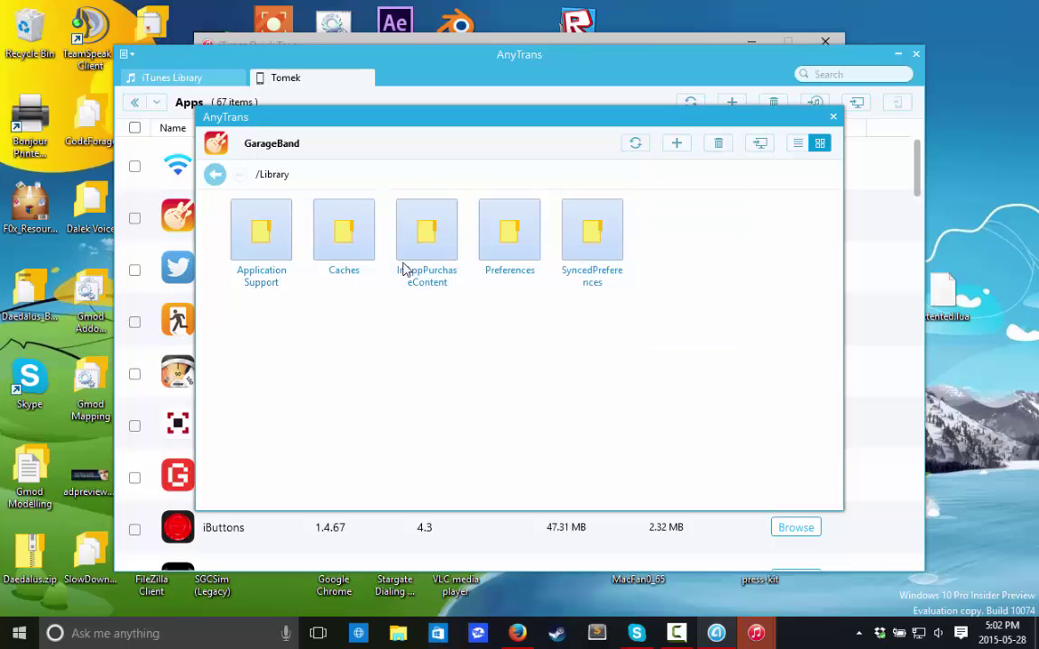
{"action": "left_click", "coordinate": [410, 260]}
{"action": "right_click", "coordinate": [417, 251]}
{"action": "left_click", "coordinate": [370, 360]}
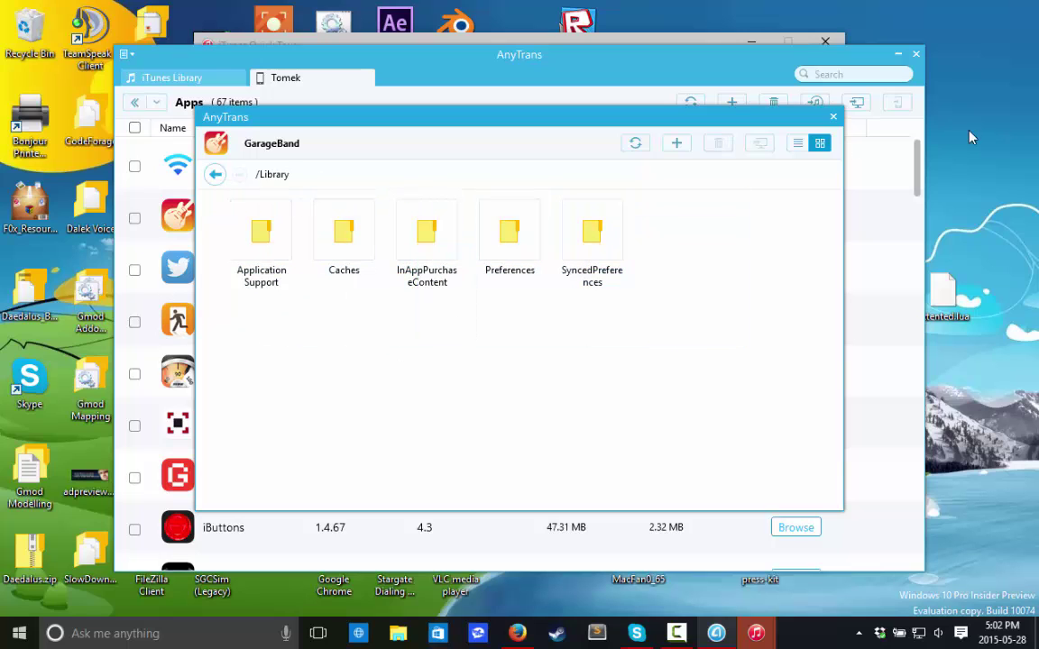
{"action": "left_click", "coordinate": [831, 118]}
{"action": "left_click", "coordinate": [133, 101]}
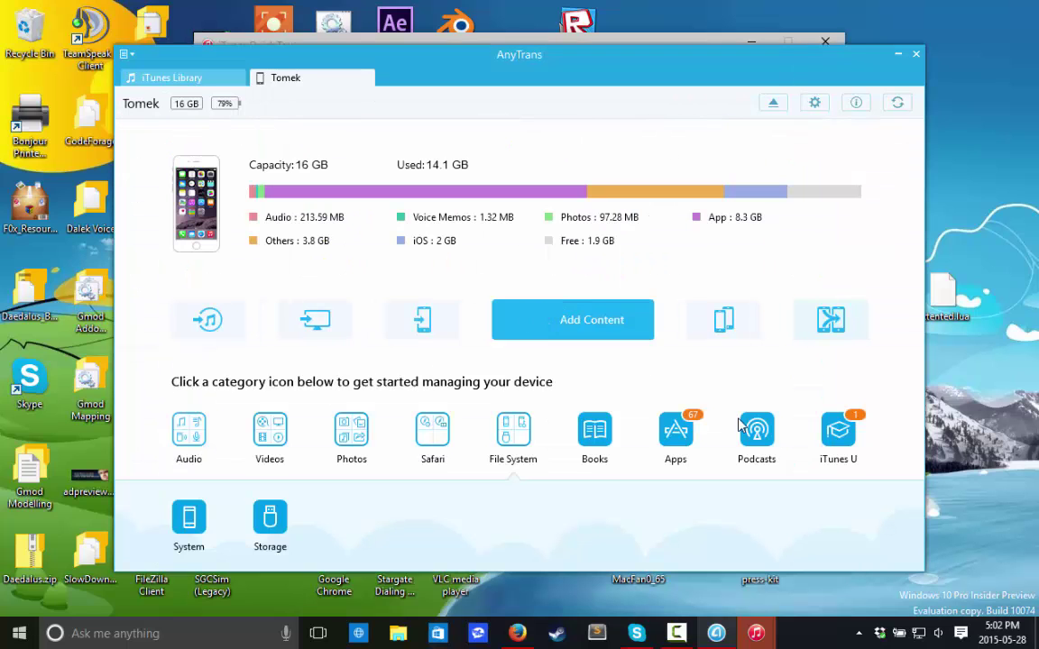
Step: Revisit the apps list, then open Notes and dismiss the iCloud dialog
{"action": "left_click", "coordinate": [676, 446]}
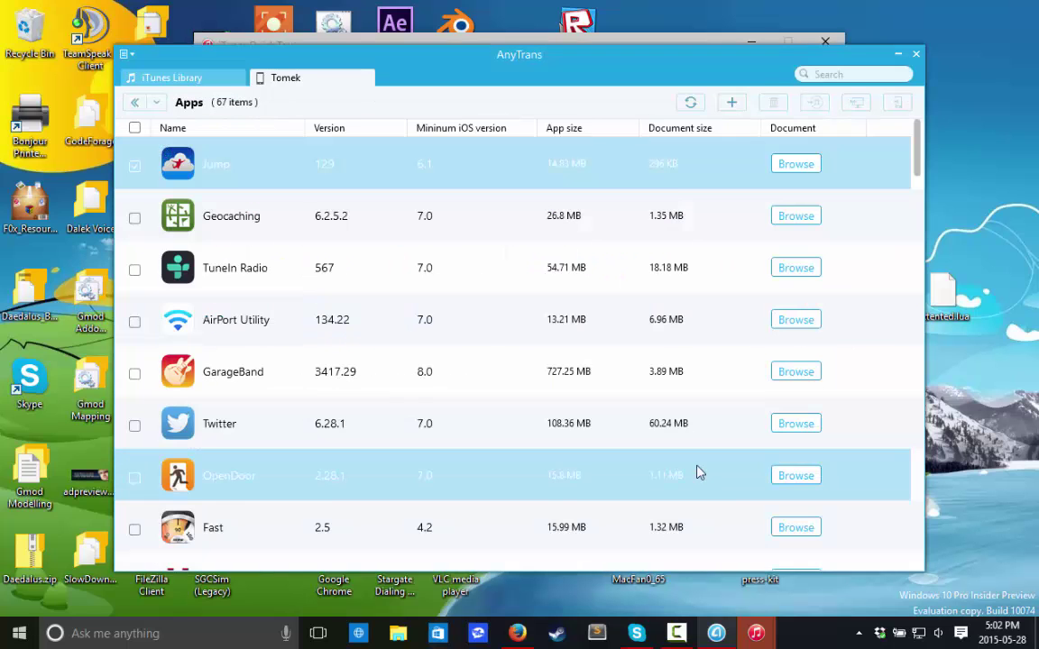
{"action": "left_click", "coordinate": [133, 102]}
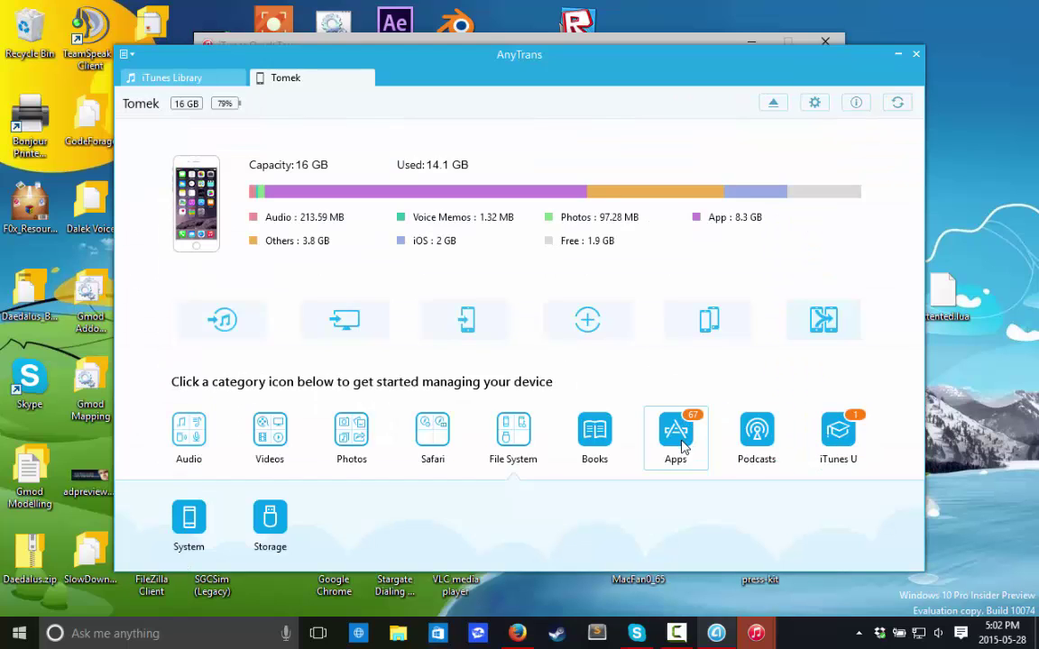
{"action": "scroll", "coordinate": [521, 451], "scroll_direction": "down", "scroll_amount": 2}
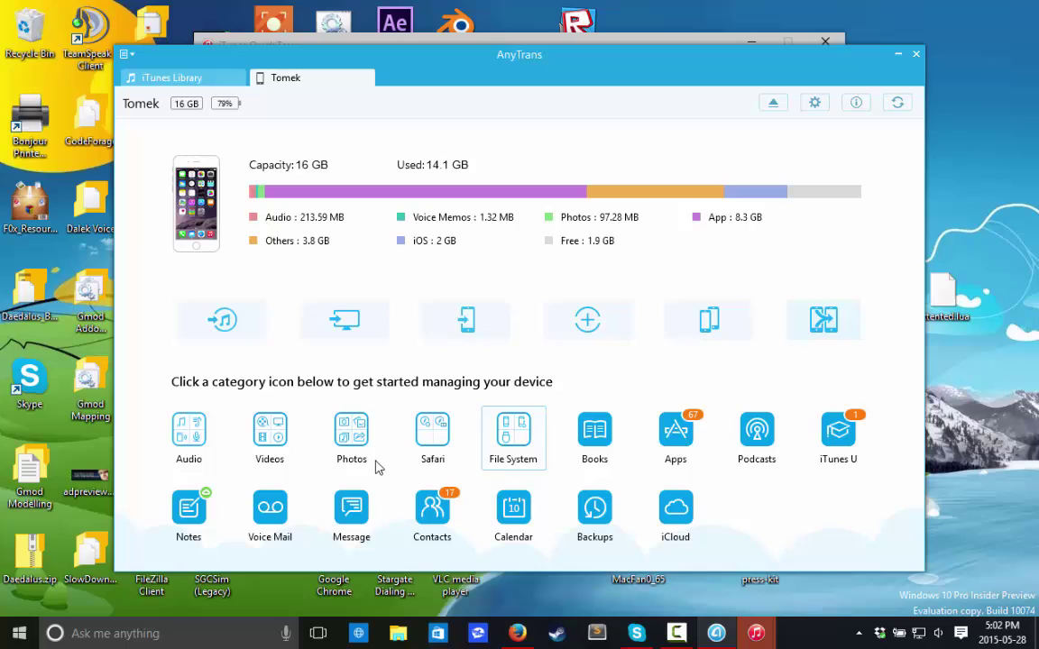
{"action": "left_click", "coordinate": [191, 502]}
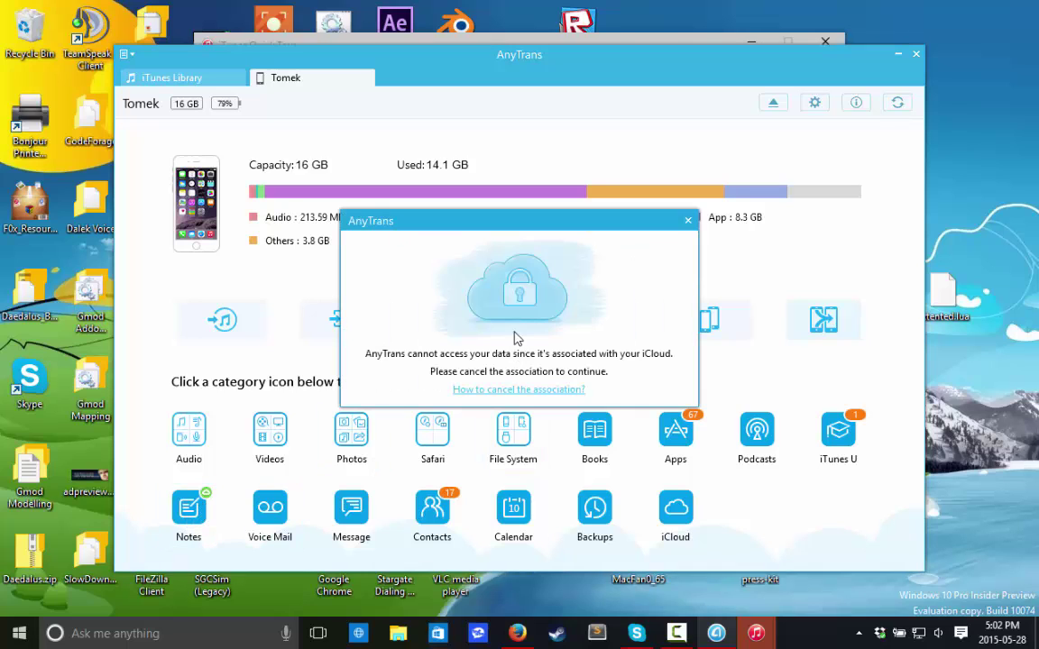
{"action": "left_click", "coordinate": [688, 220]}
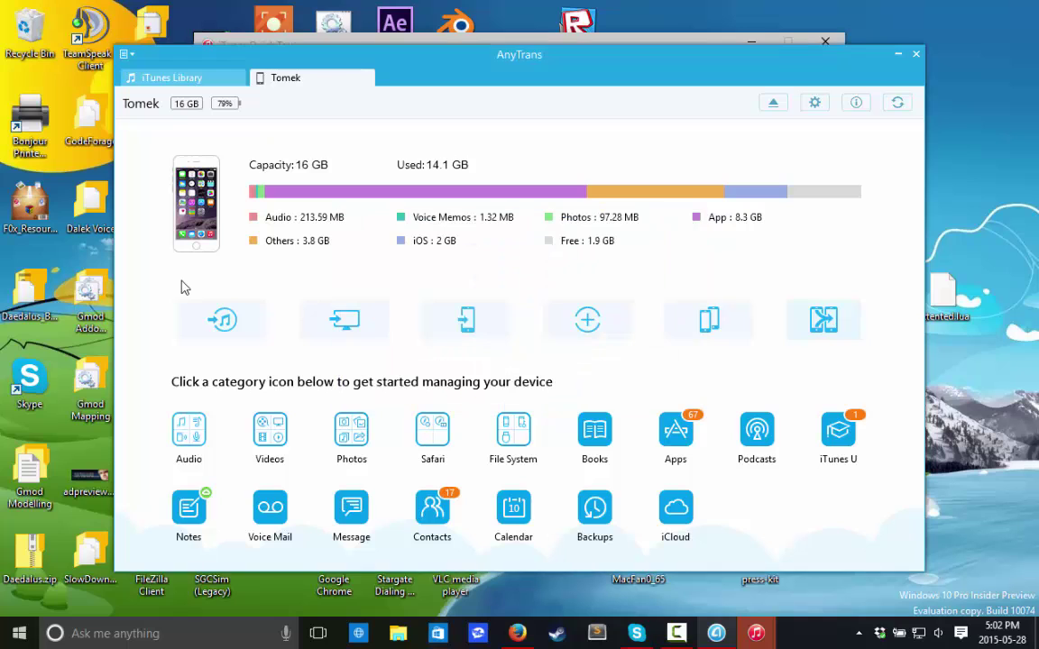
Step: Check the Voice Mail and Message categories, then start and cancel renaming the device
{"action": "left_click", "coordinate": [280, 528]}
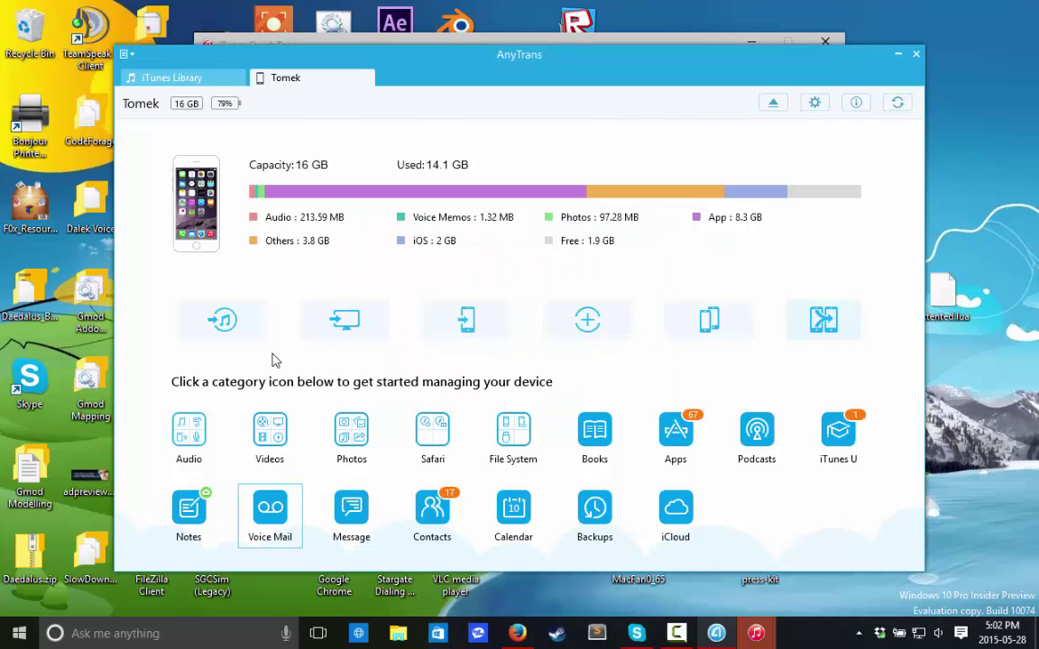
{"action": "left_click", "coordinate": [134, 103]}
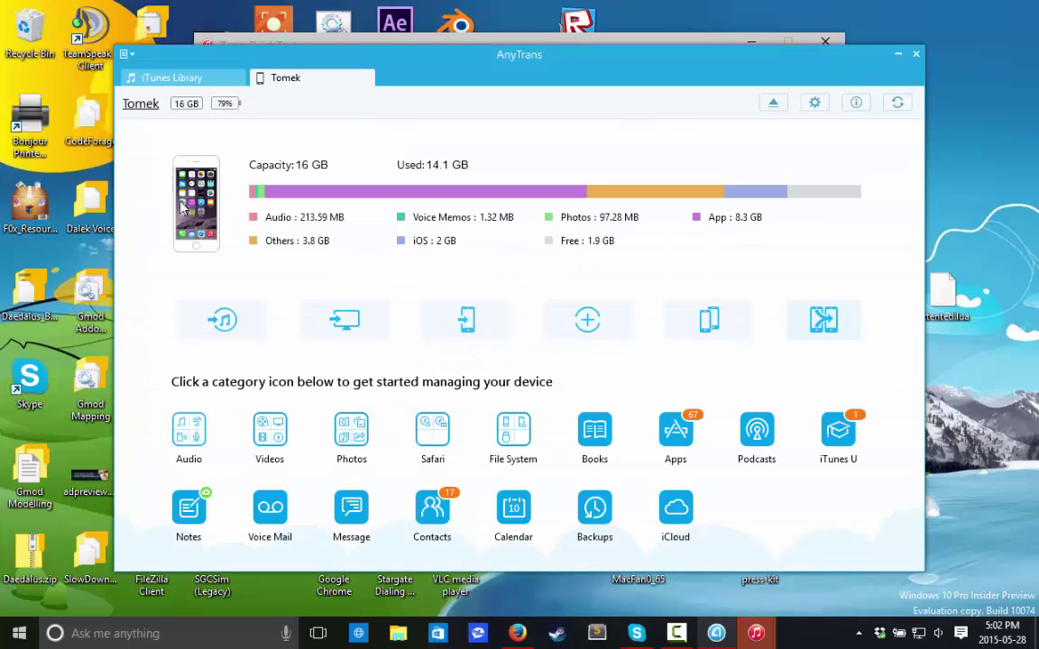
{"action": "left_click", "coordinate": [350, 513]}
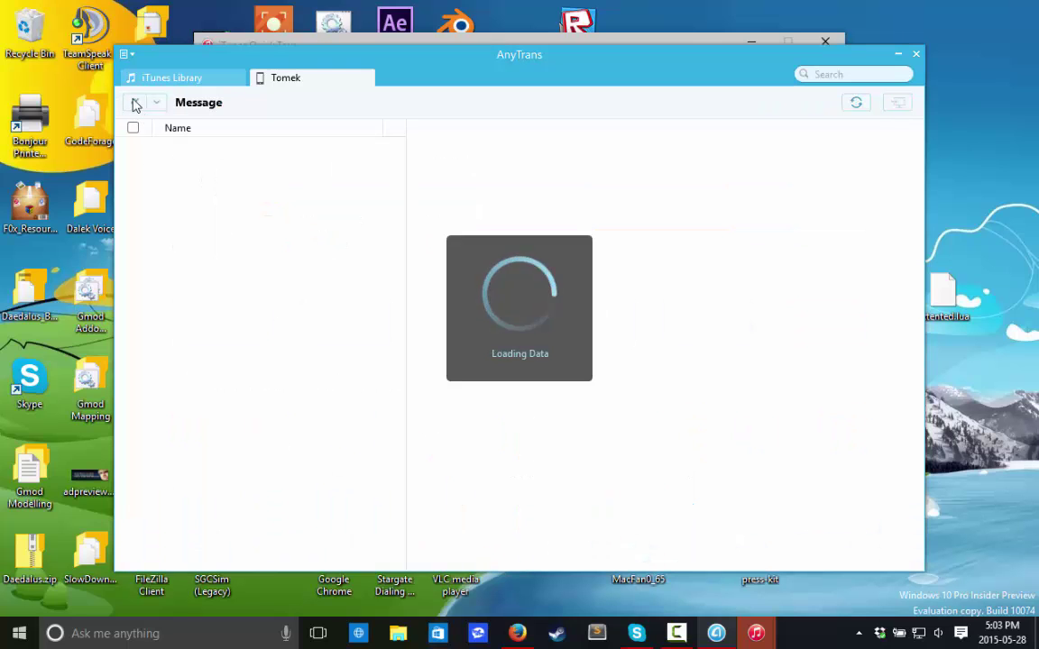
{"action": "left_click", "coordinate": [135, 103]}
{"action": "left_click", "coordinate": [140, 103]}
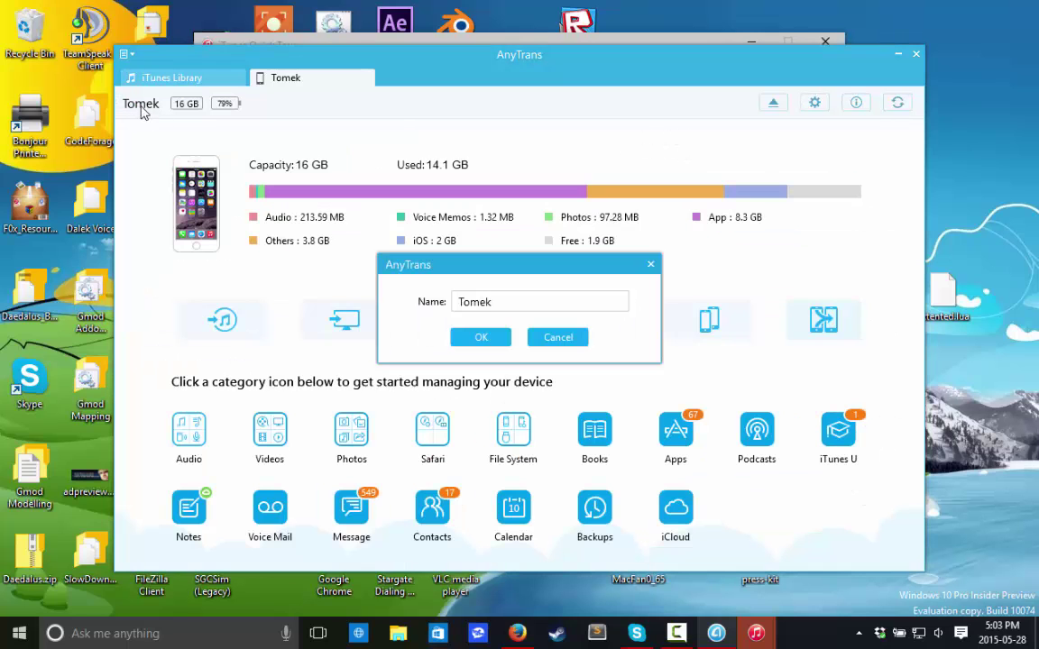
{"action": "left_click", "coordinate": [575, 336]}
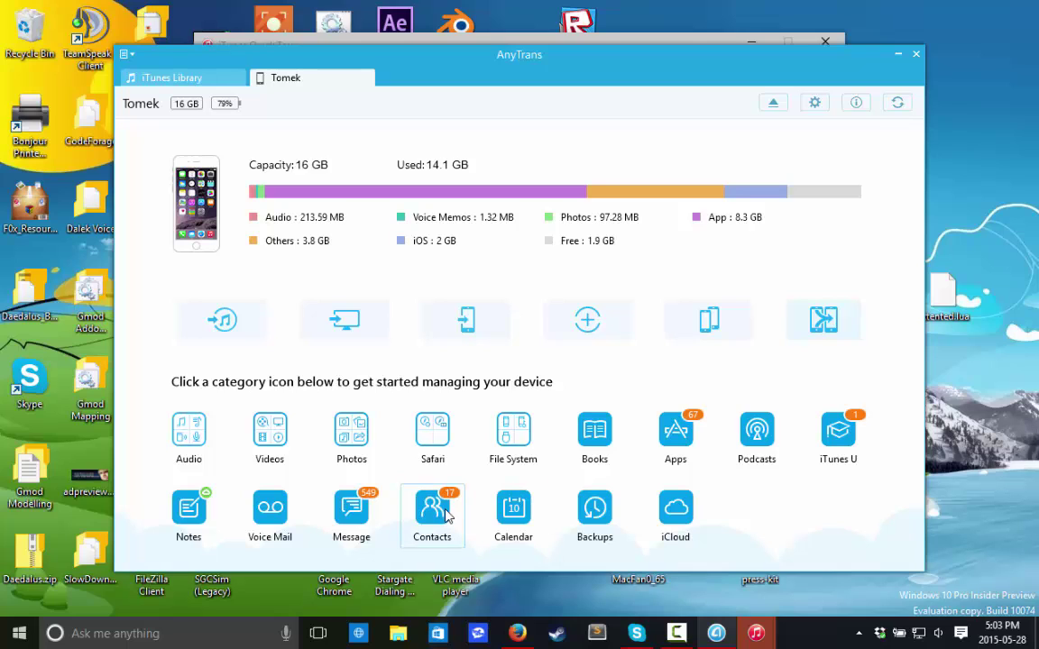
Step: View the Calendar category twice, going back to the device overview after each visit
{"action": "left_click", "coordinate": [511, 512]}
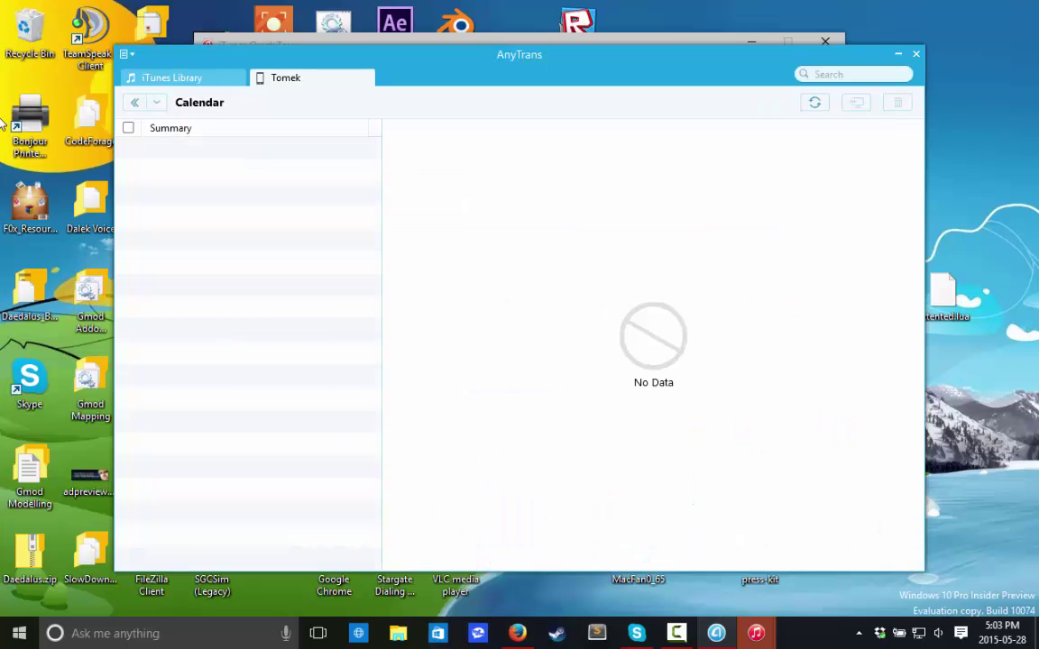
{"action": "left_click", "coordinate": [136, 106]}
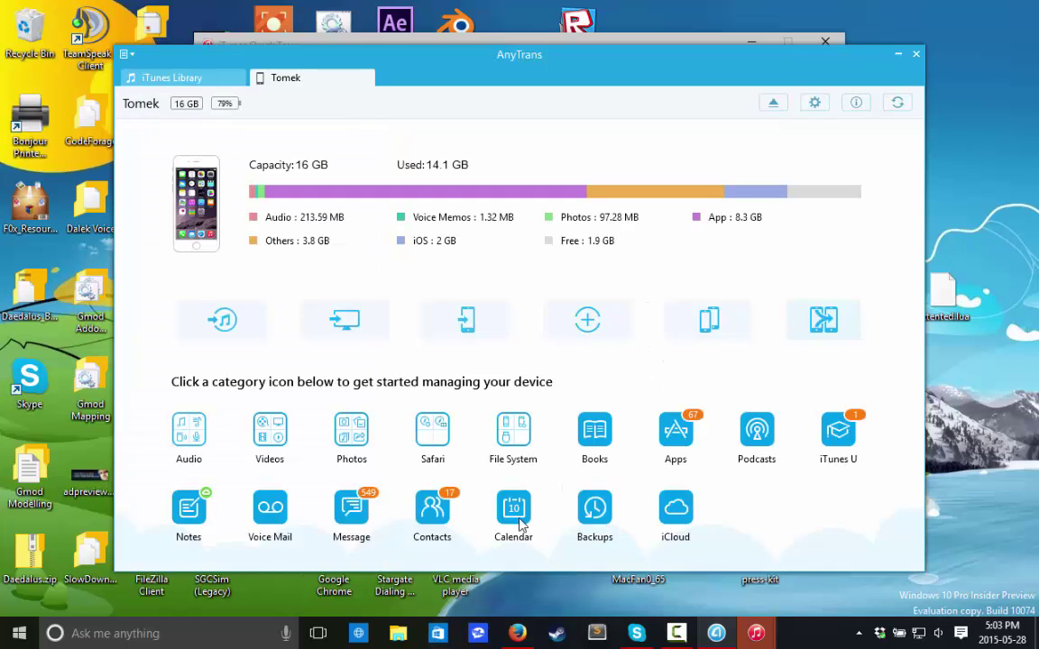
{"action": "left_click", "coordinate": [466, 469]}
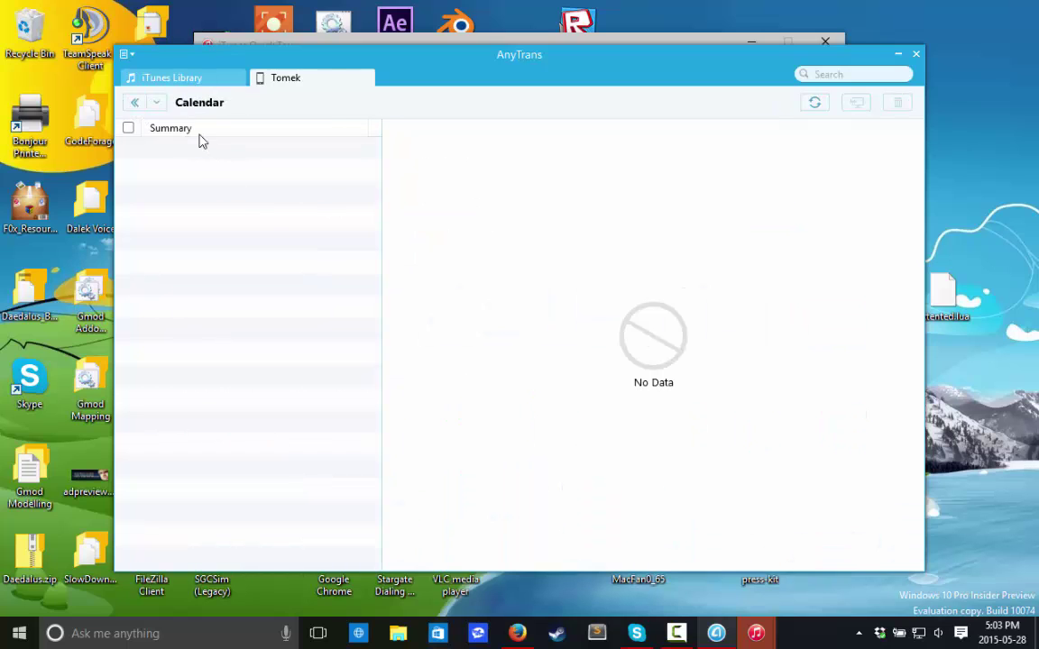
{"action": "left_click", "coordinate": [134, 102]}
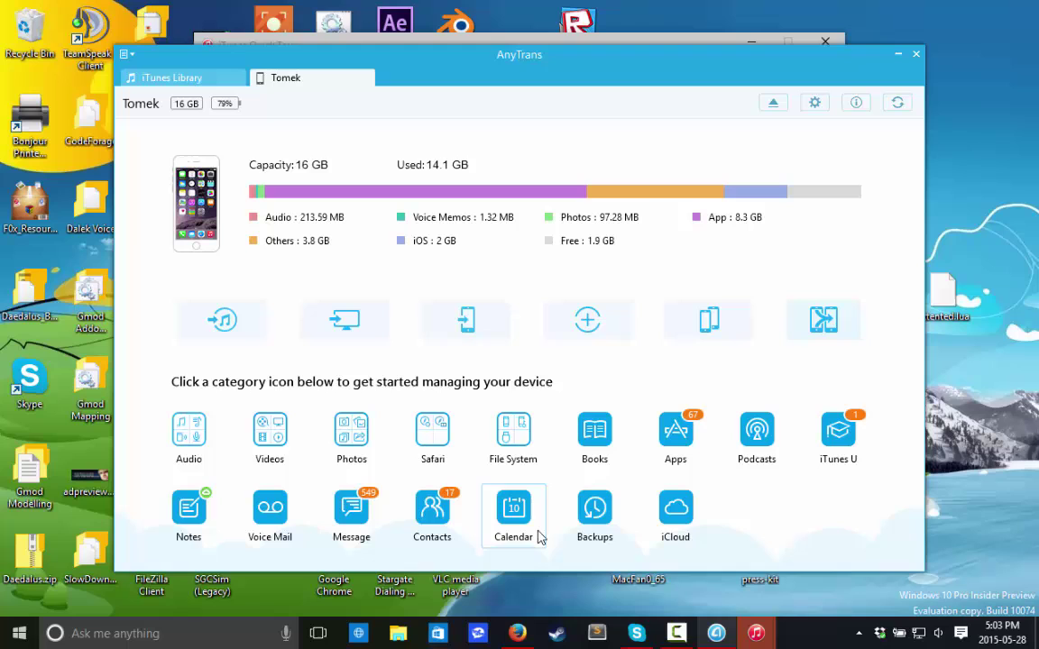
Step: Check the Backups category and the iCloud sign-in view, returning to the overview after each
{"action": "left_click", "coordinate": [606, 521]}
{"action": "left_click", "coordinate": [124, 97]}
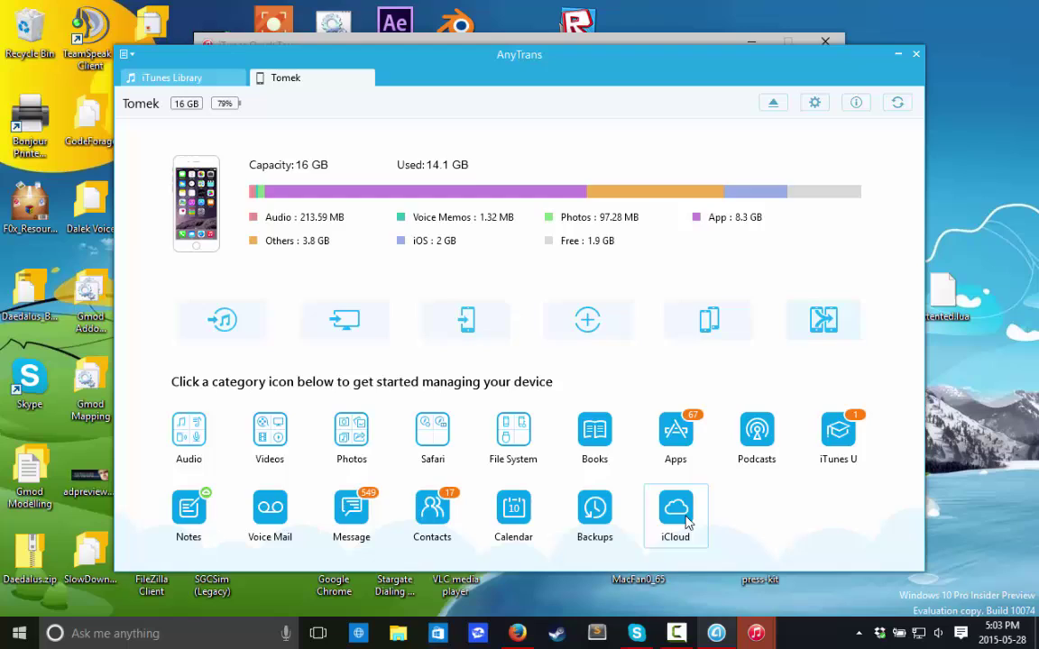
{"action": "left_click", "coordinate": [653, 491]}
{"action": "left_click", "coordinate": [133, 104]}
{"action": "left_click", "coordinate": [856, 102]}
{"action": "scroll", "coordinate": [605, 234], "scroll_direction": "down", "scroll_amount": 10}
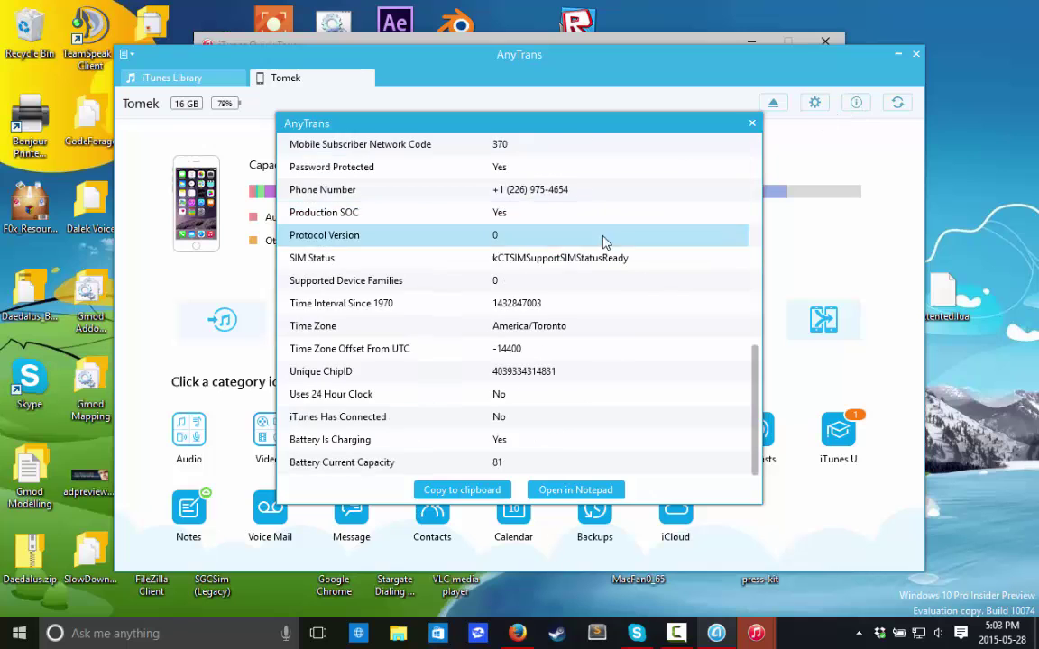
{"action": "scroll", "coordinate": [595, 271], "scroll_direction": "up", "scroll_amount": 10}
{"action": "scroll", "coordinate": [586, 307], "scroll_direction": "down", "scroll_amount": 10}
{"action": "scroll", "coordinate": [559, 379], "scroll_direction": "up", "scroll_amount": 10}
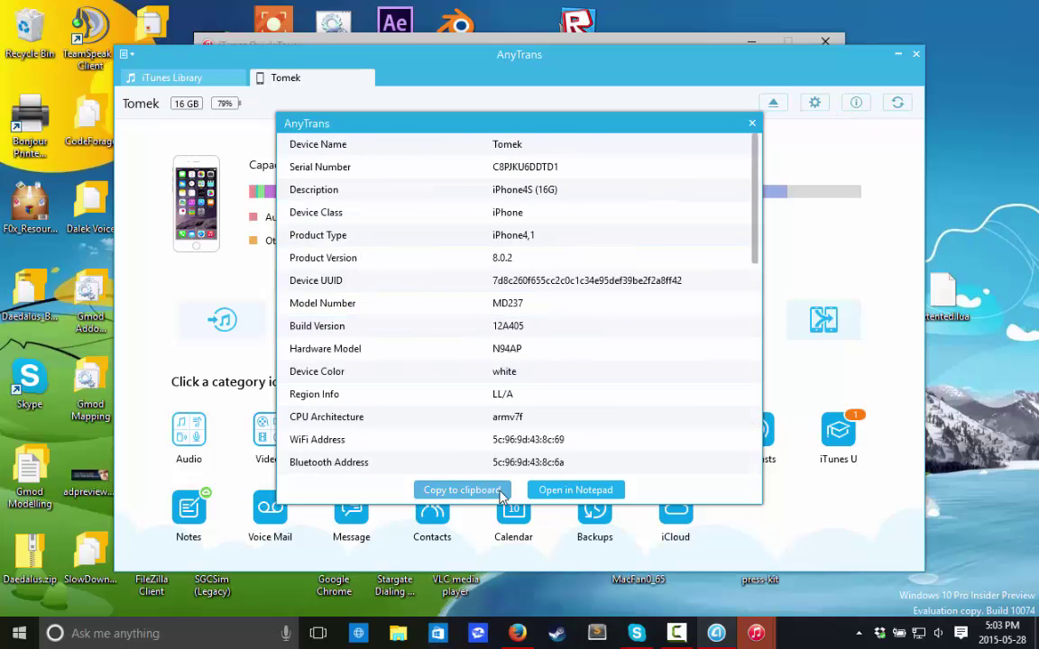
{"action": "left_click", "coordinate": [752, 122]}
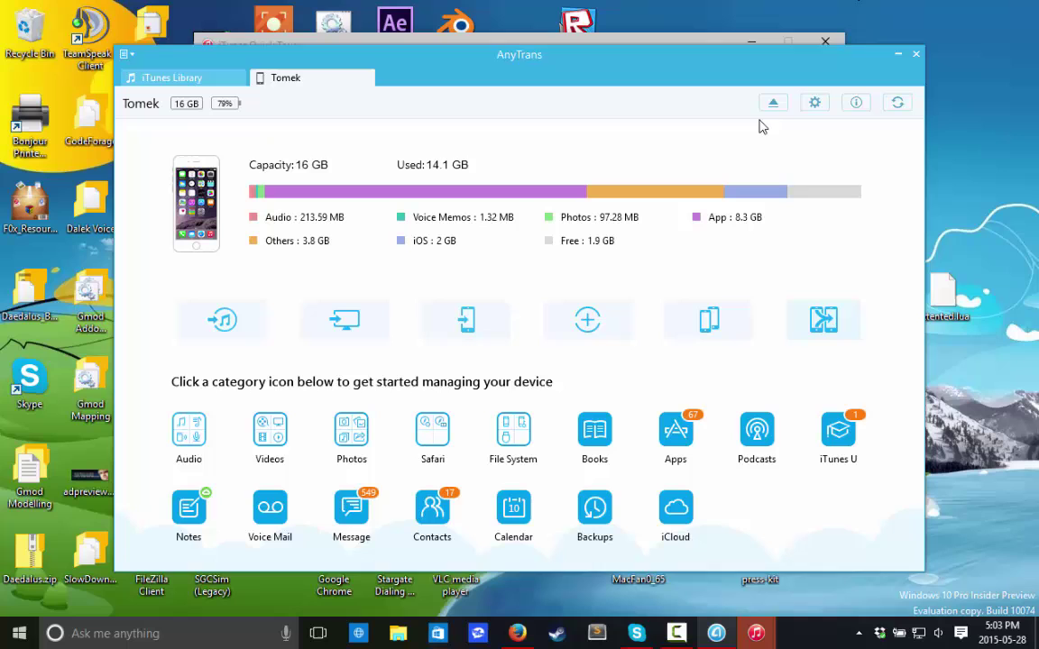
{"action": "left_click", "coordinate": [814, 103]}
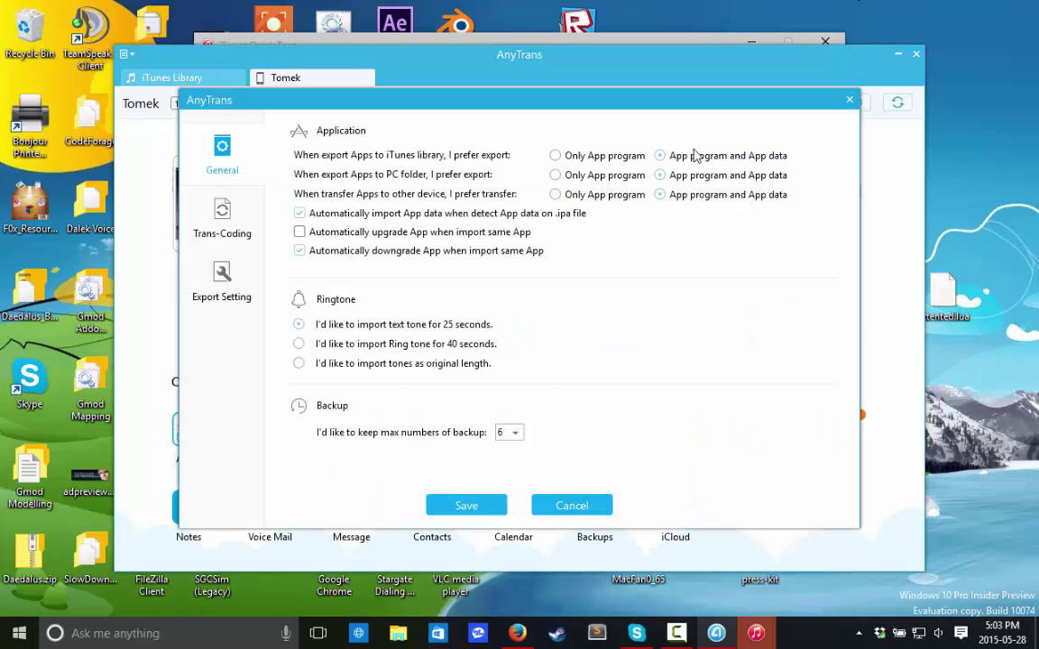
{"action": "left_click", "coordinate": [892, 95]}
{"action": "left_click", "coordinate": [814, 102]}
{"action": "left_click", "coordinate": [244, 225]}
{"action": "left_click", "coordinate": [232, 168]}
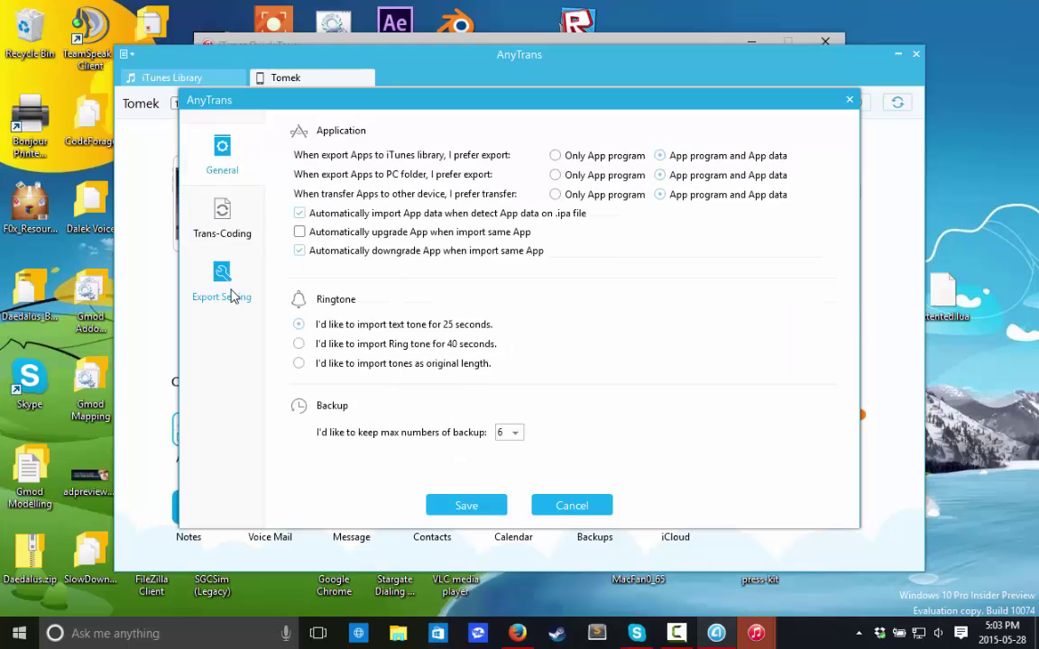
{"action": "left_click", "coordinate": [237, 293]}
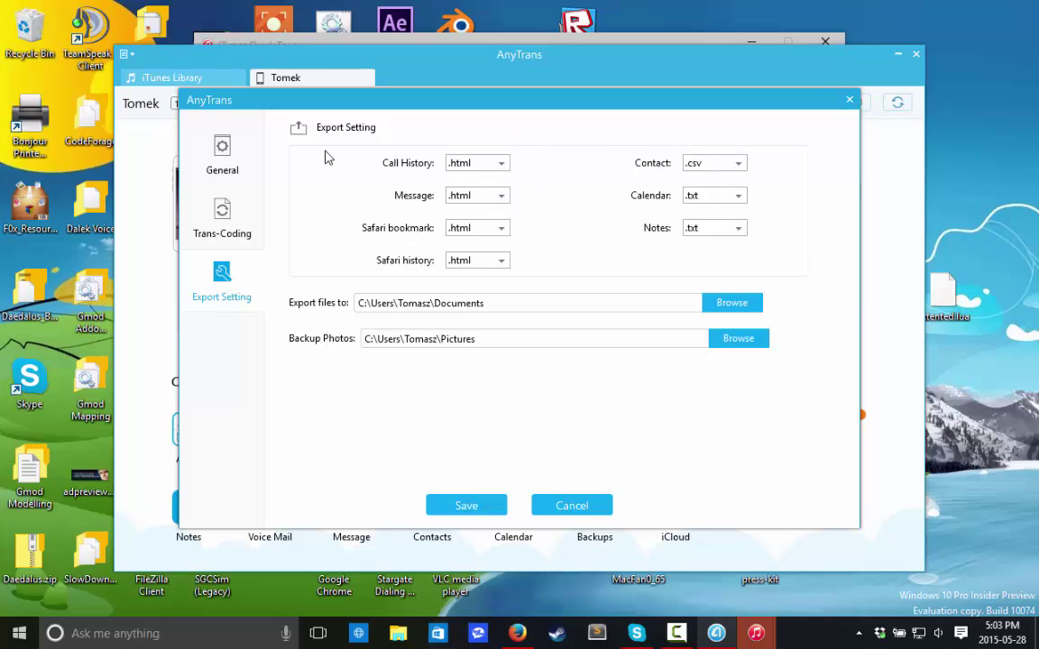
{"action": "left_click", "coordinate": [221, 159]}
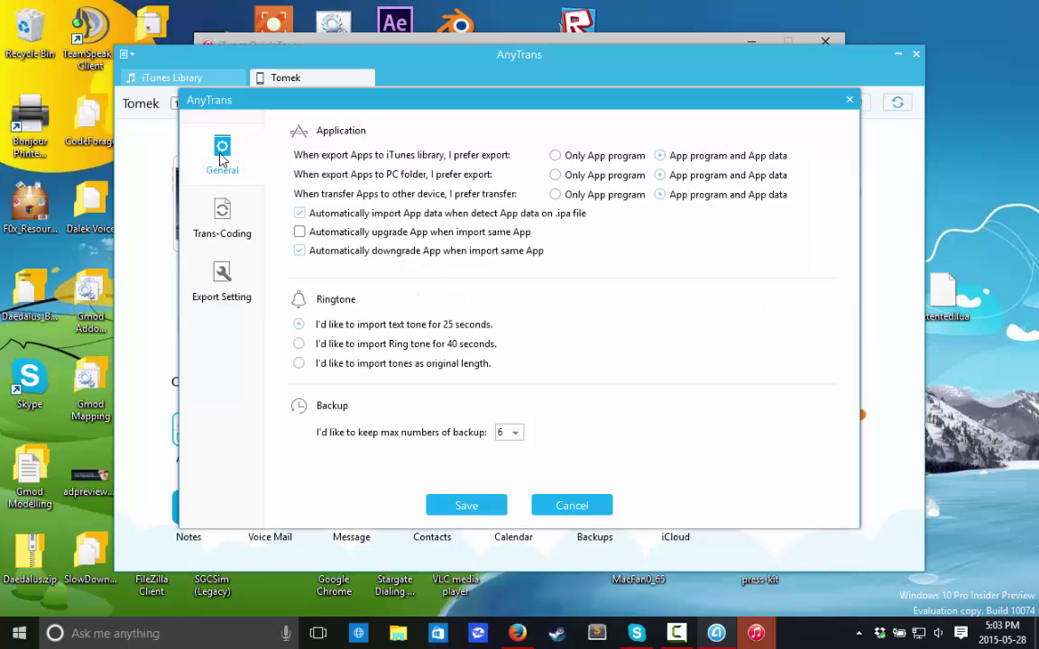
{"action": "left_click", "coordinate": [580, 508]}
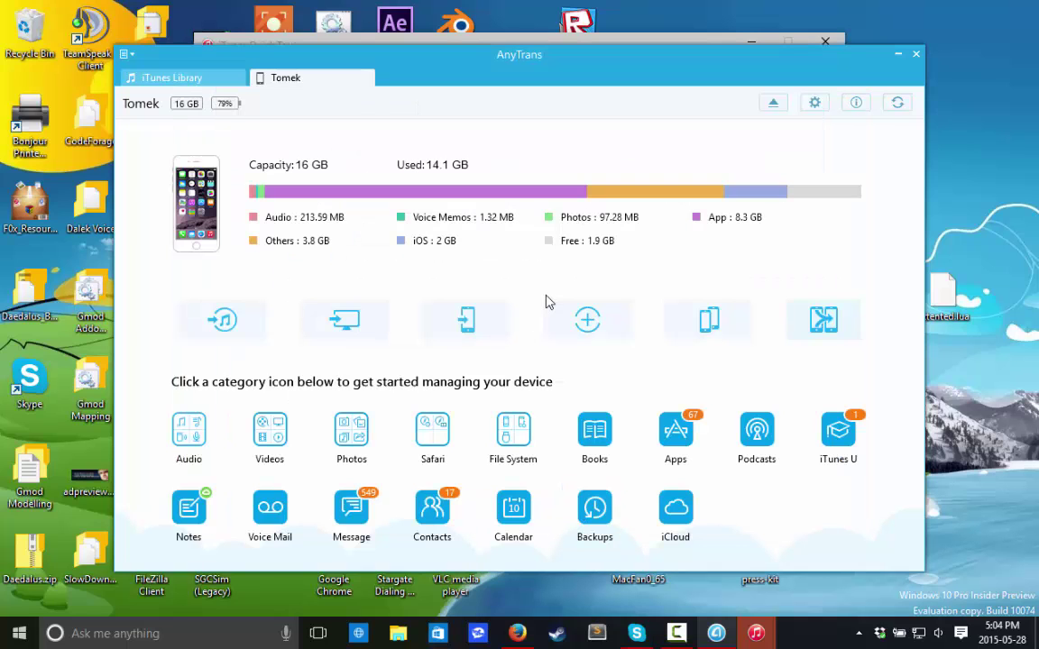
{"action": "left_click", "coordinate": [561, 39]}
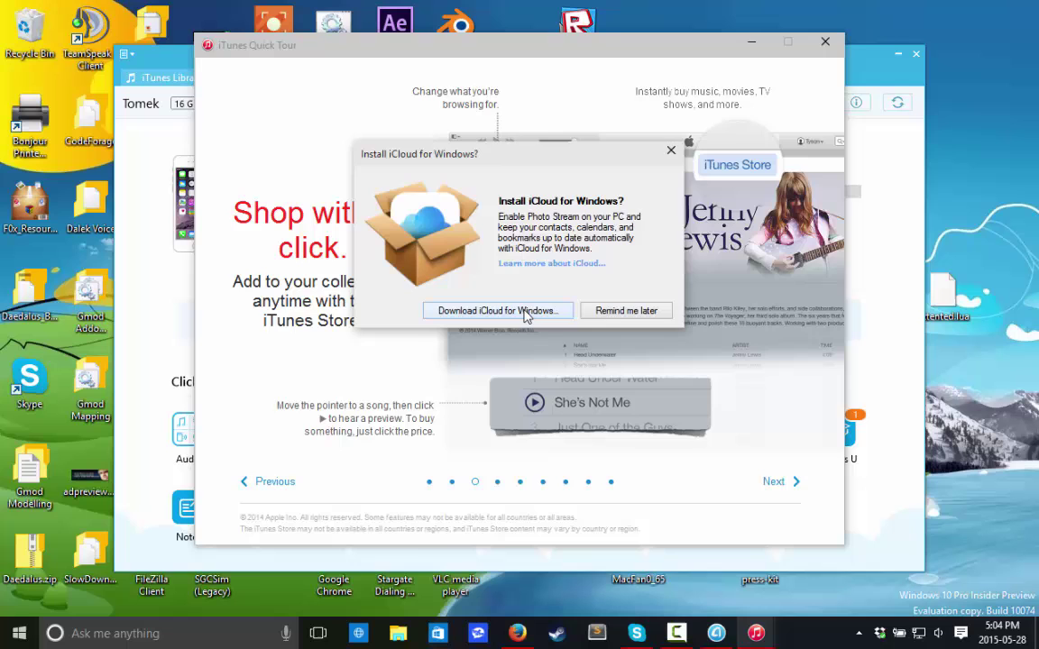
{"action": "left_click", "coordinate": [906, 268]}
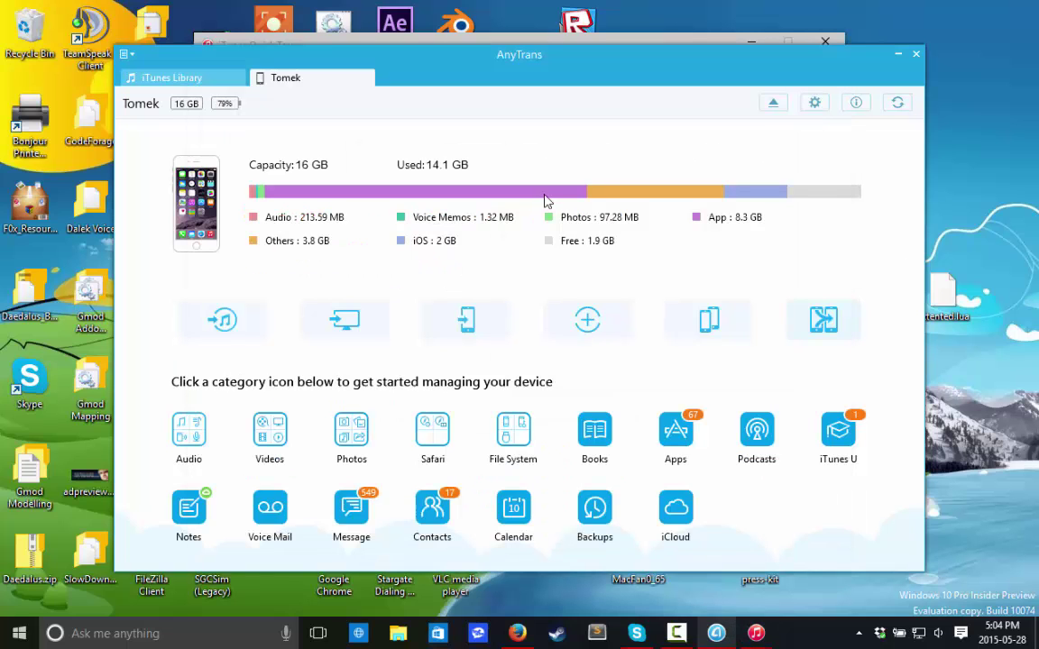
Step: Bring Firefox forward and load youtube.com/tommtutorials in a fresh tab
{"action": "left_click", "coordinate": [516, 633]}
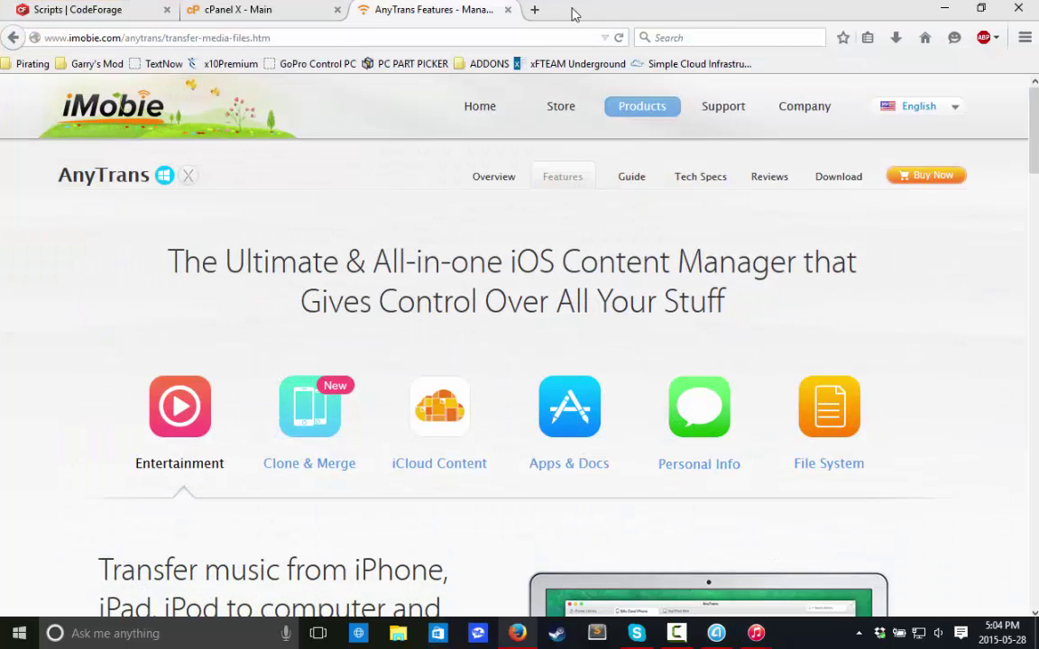
{"action": "left_click", "coordinate": [547, 9]}
{"action": "type", "text": "youtube.com/tommtutorials"}
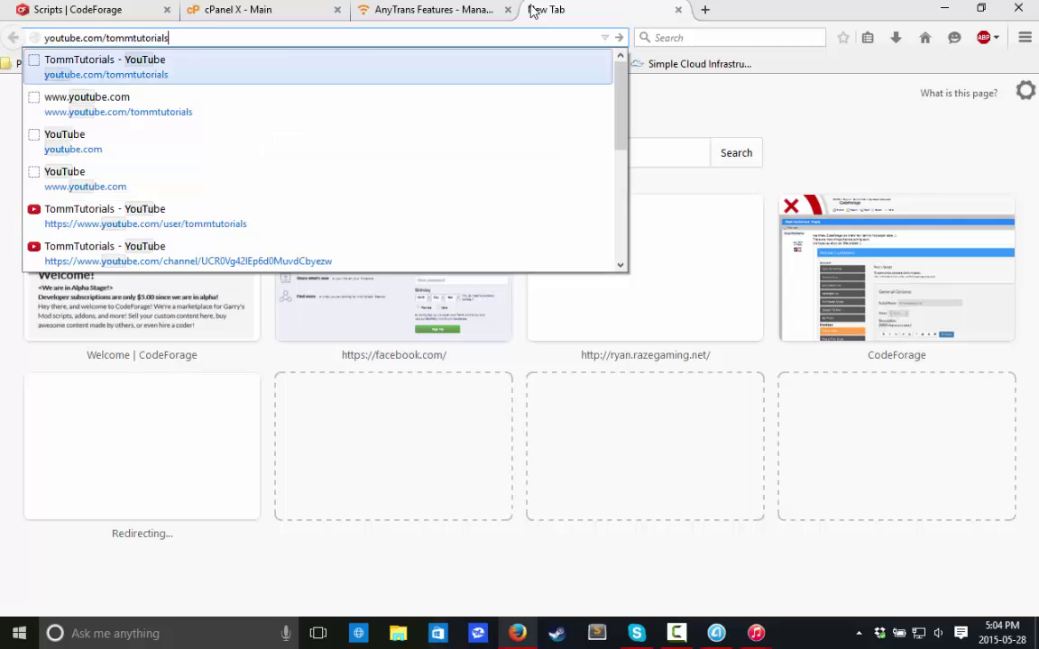
{"action": "key", "text": "Return"}
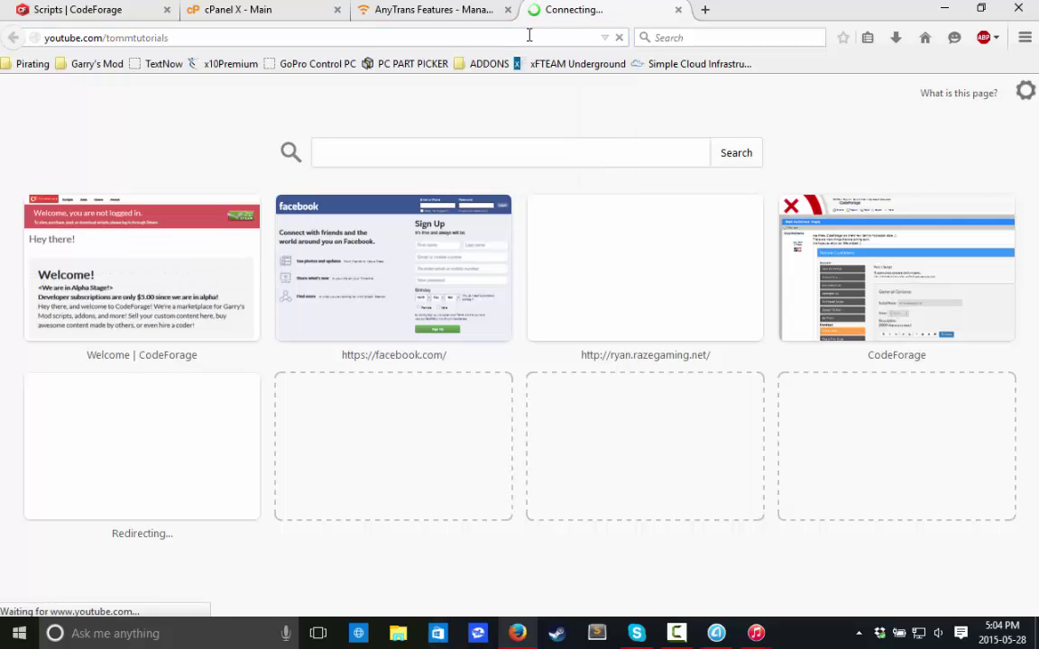